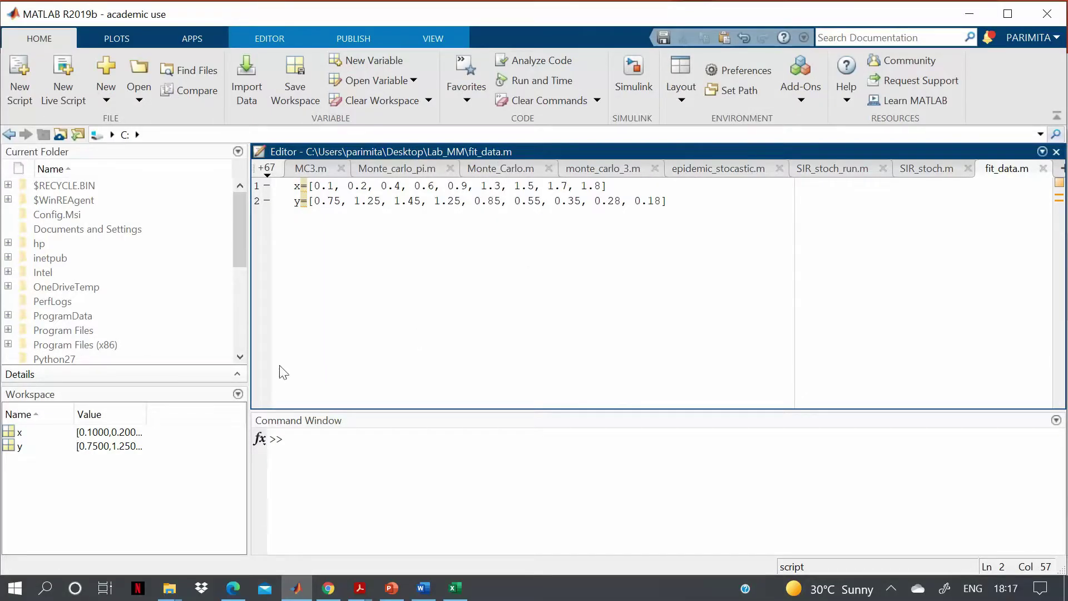
# Run the fit_data script from the EDITOR tab to create the x and y vectors.
pyautogui.moveTo(295, 186); pyautogui.dragTo(669, 231)
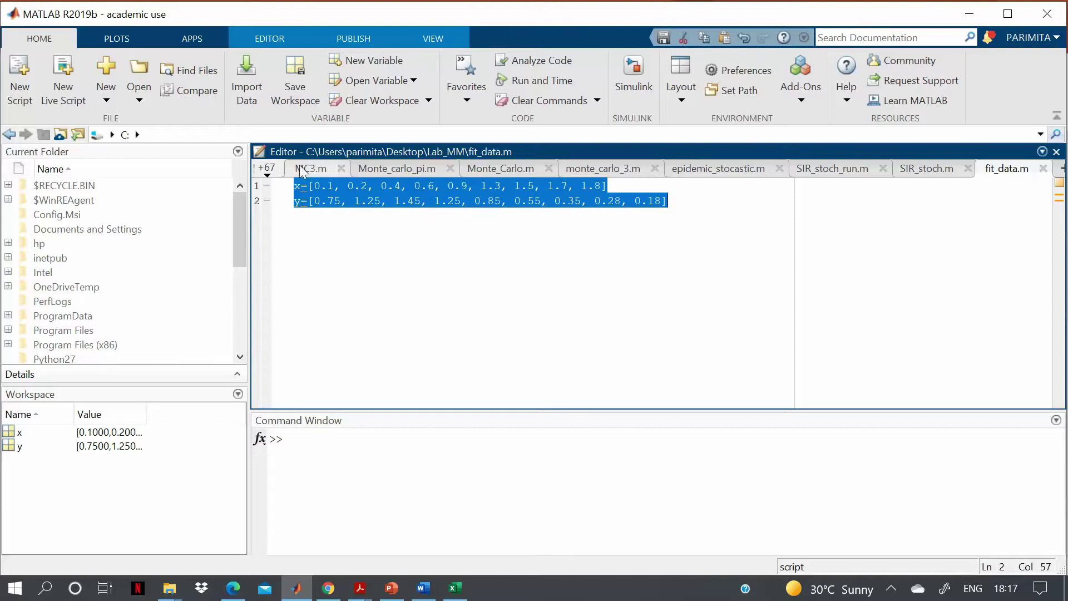
pyautogui.click(268, 35)
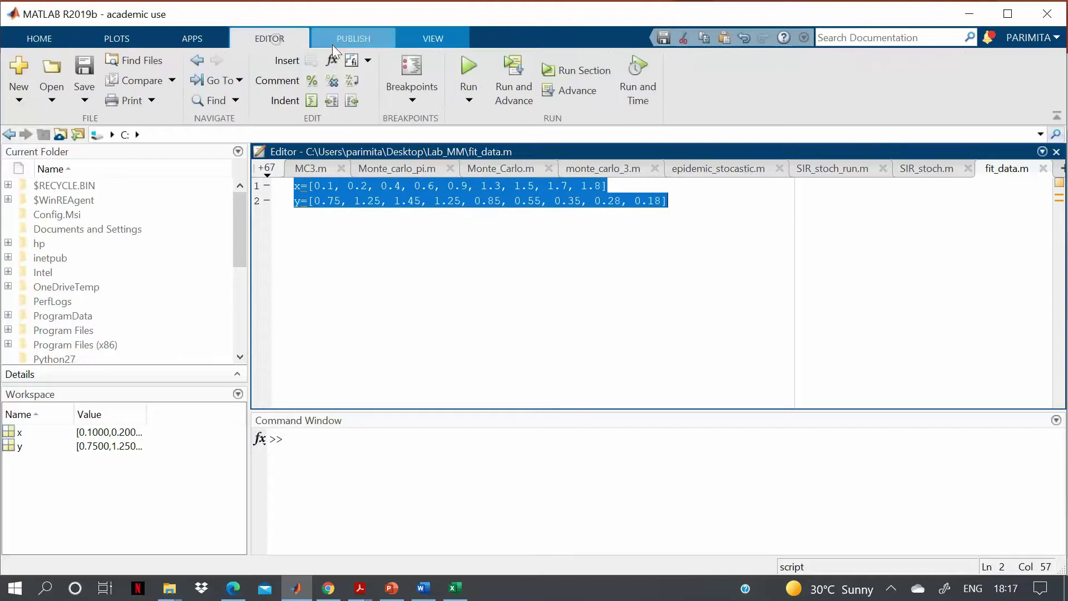
pyautogui.click(470, 67)
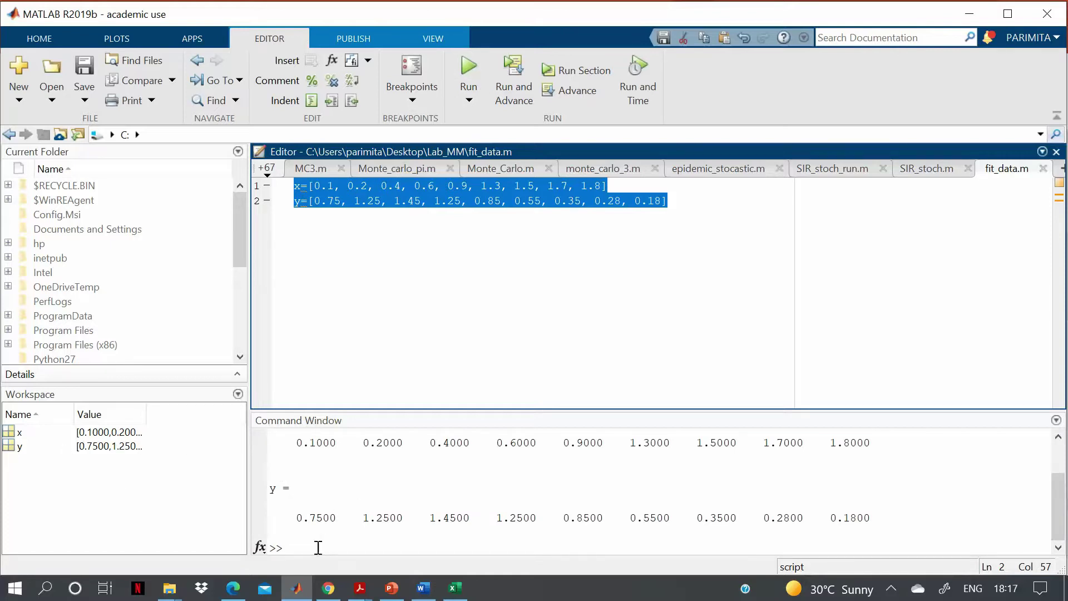
# Inspect the printed x values (0.1000 to 1.8000) and y values in the Command Window.
pyautogui.click(297, 443)
pyautogui.scroll(1, 389, 472)
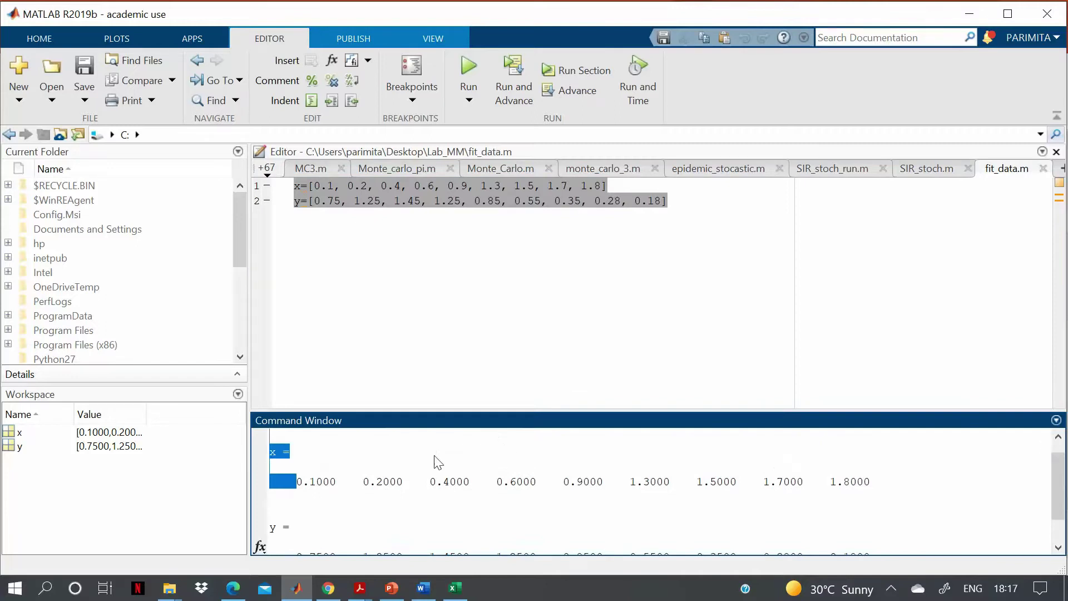
pyautogui.moveTo(282, 481); pyautogui.dragTo(870, 496)
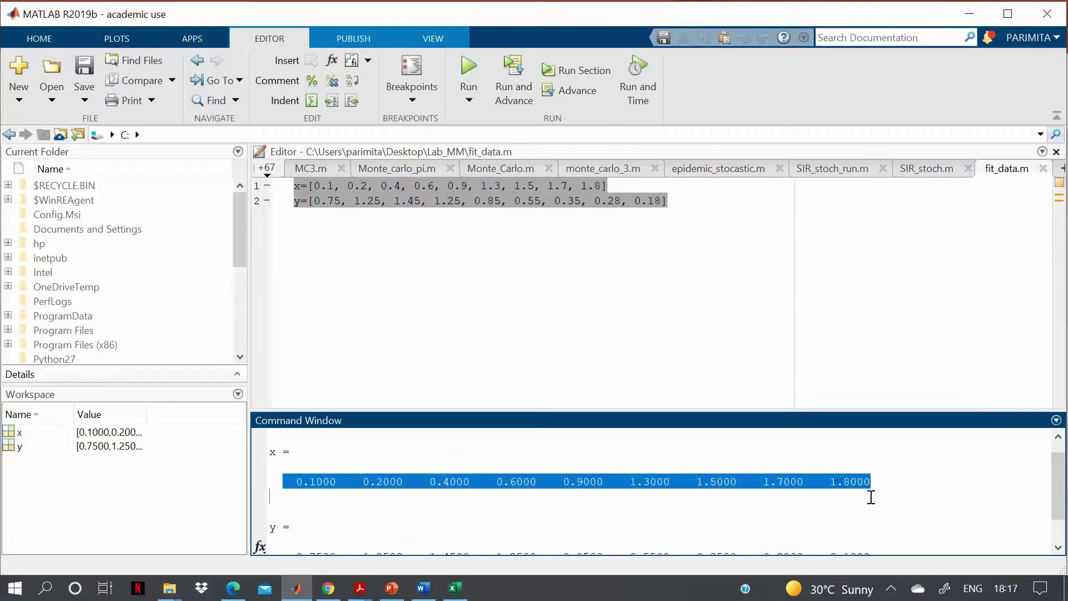
pyautogui.scroll(-1, 1060, 500)
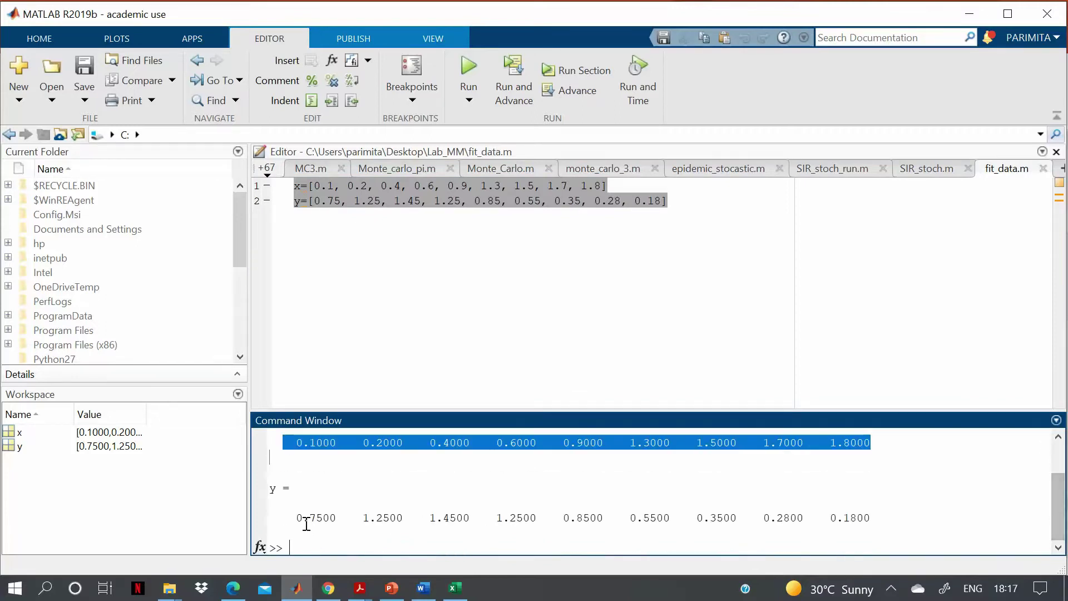
pyautogui.doubleClick(287, 518)
pyautogui.click(829, 520)
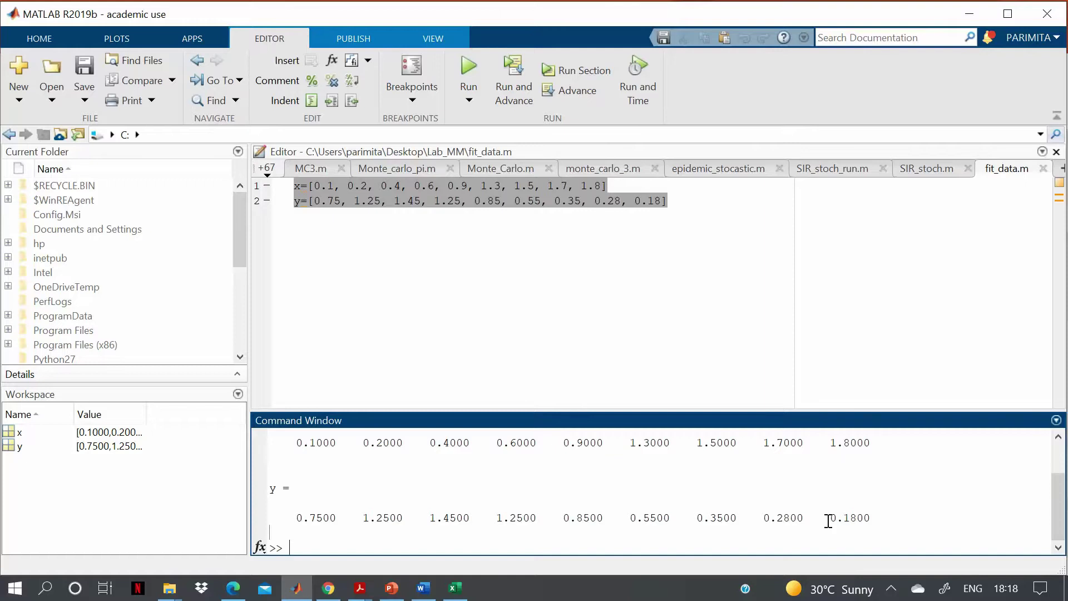
# Recall the cftool command from history and run it to launch the Curve Fitting Tool.
pyautogui.press('Up')
pyautogui.press('Up')
pyautogui.press('Up')
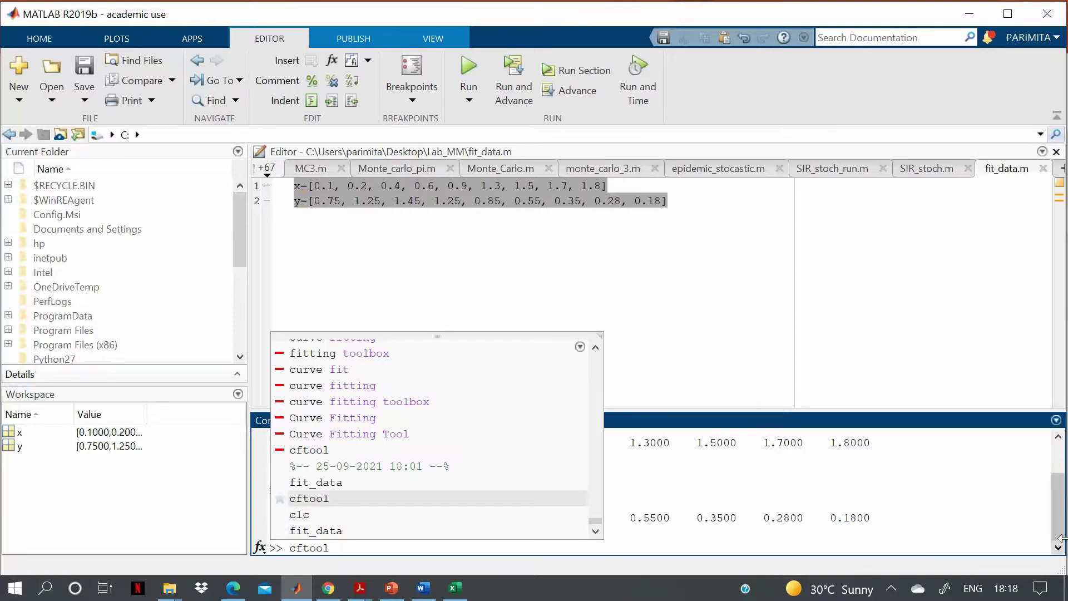
pyautogui.click(878, 530)
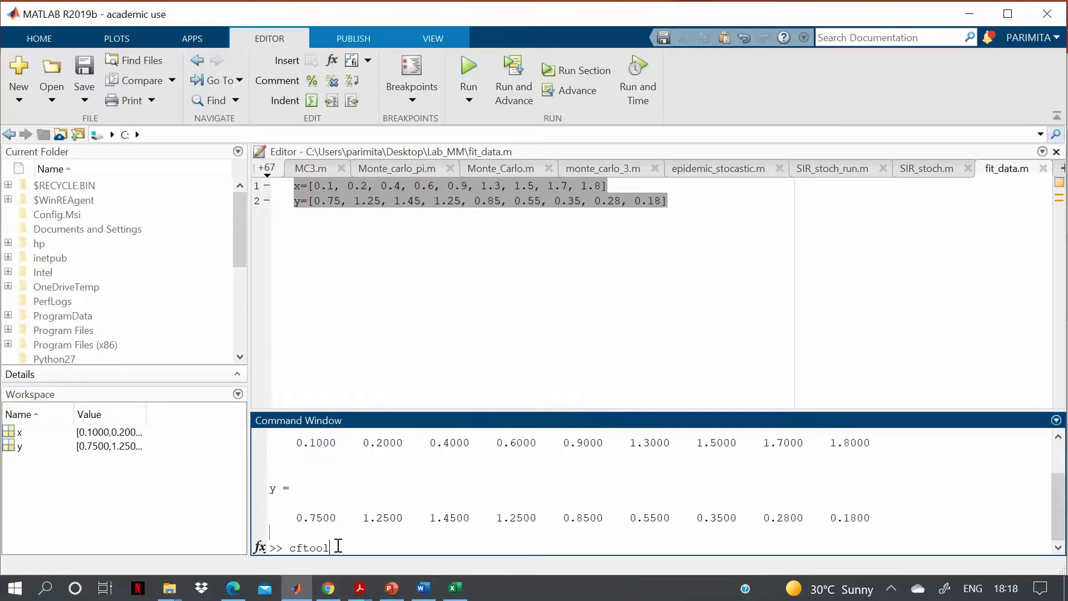
pyautogui.hotkey('shift', 'Home')
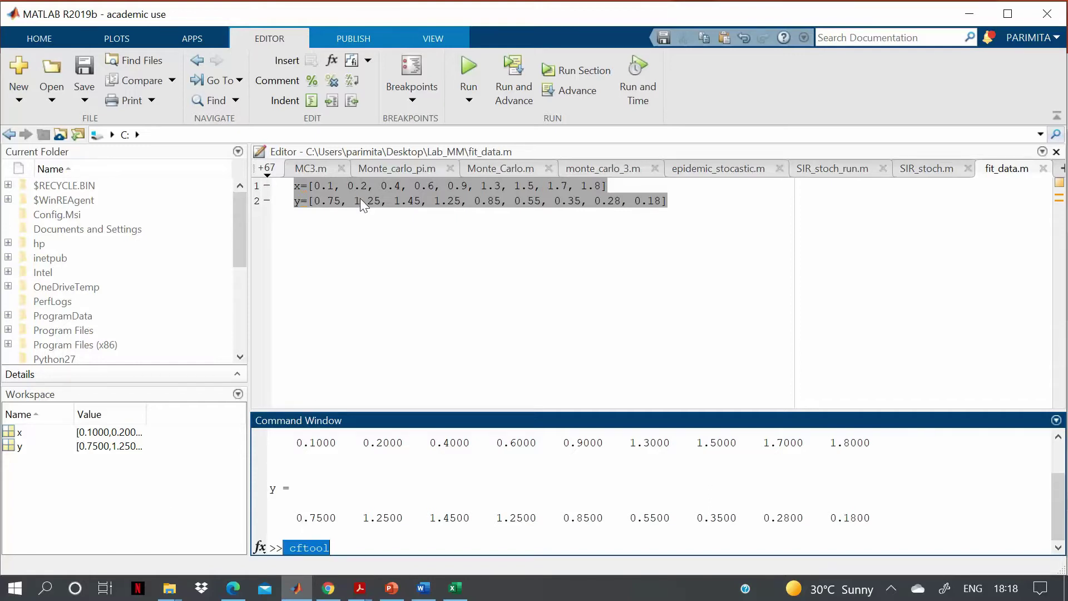
pyautogui.click(198, 37)
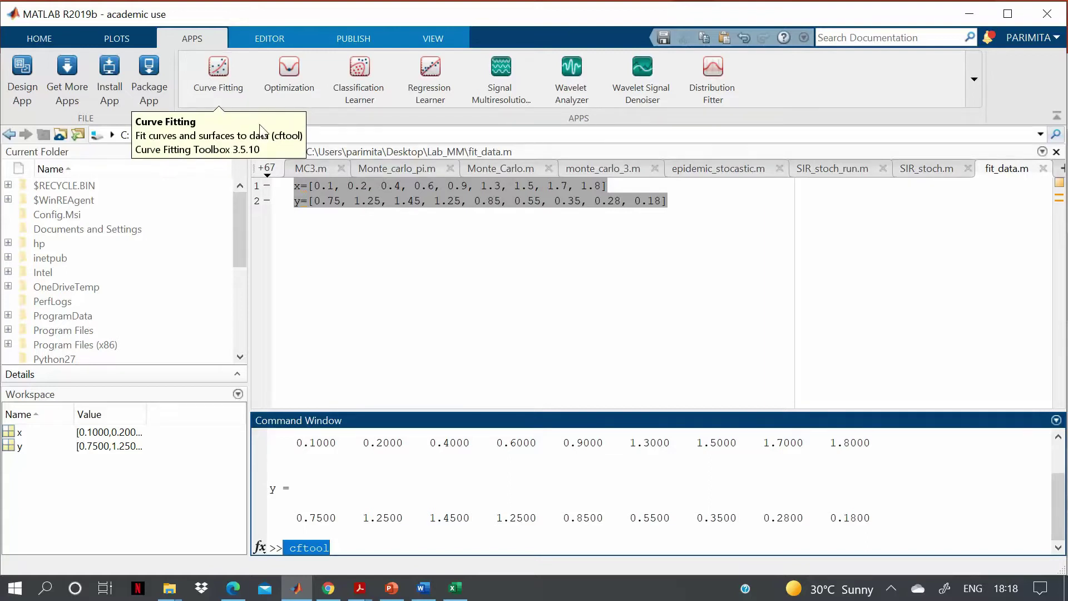
pyautogui.click(352, 546)
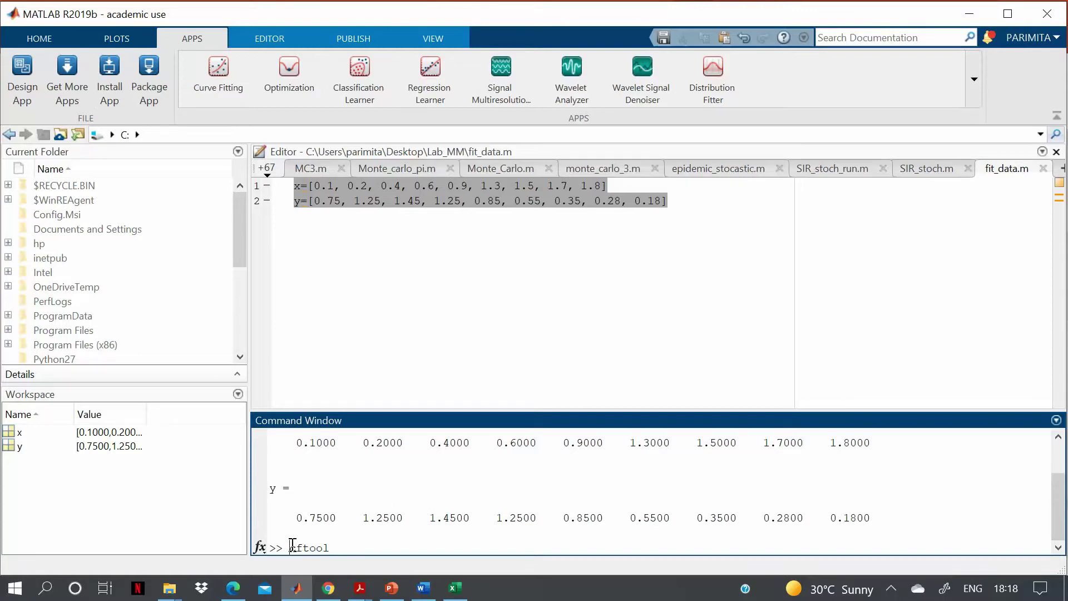
pyautogui.moveTo(291, 547); pyautogui.dragTo(342, 546)
pyautogui.click(346, 546)
pyautogui.press('Return')
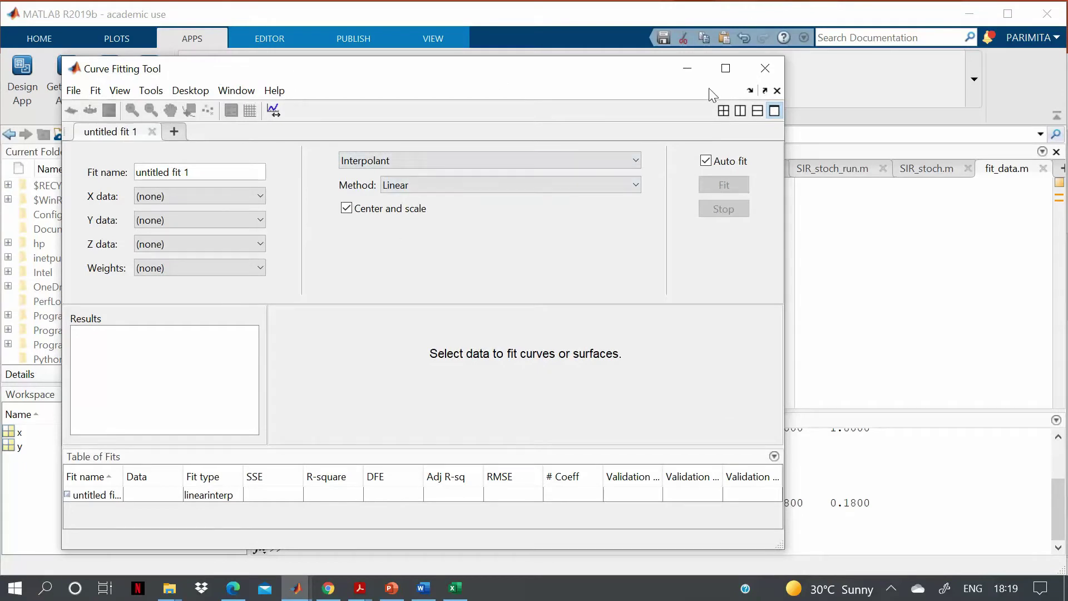
# Maximize the Curve Fitting Tool, rename the fit to fit_data_ex1, and set X data to x.
pyautogui.click(725, 69)
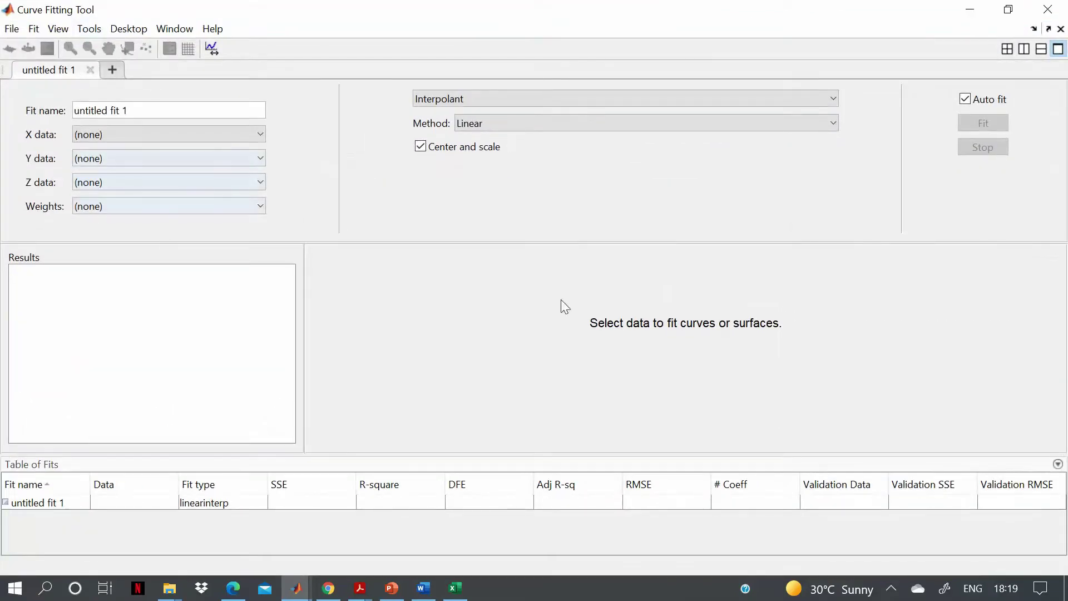
pyautogui.click(132, 111)
pyautogui.press('BackSpace')
pyautogui.press('BackSpace')
pyautogui.press('BackSpace')
pyautogui.press('BackSpace')
pyautogui.press('BackSpace')
pyautogui.press('BackSpace')
pyautogui.press('BackSpace')
pyautogui.press('BackSpace')
pyautogui.press('BackSpace')
pyautogui.press('BackSpace')
pyautogui.press('BackSpace')
pyautogui.press('BackSpace')
pyautogui.press('BackSpace')
pyautogui.write('fit_')
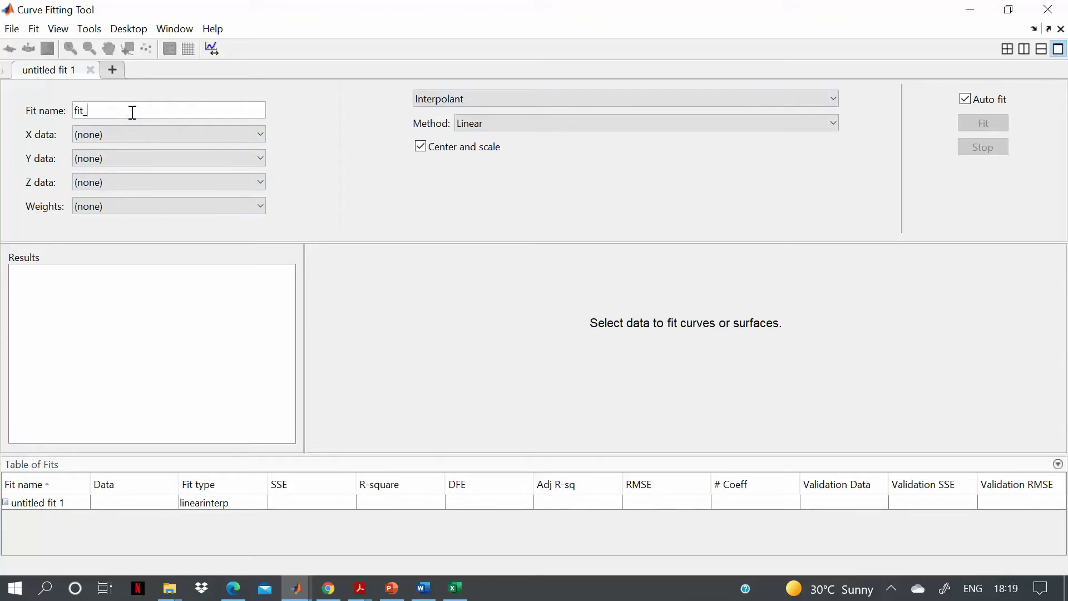
pyautogui.write('data_ex1')
pyautogui.click(145, 132)
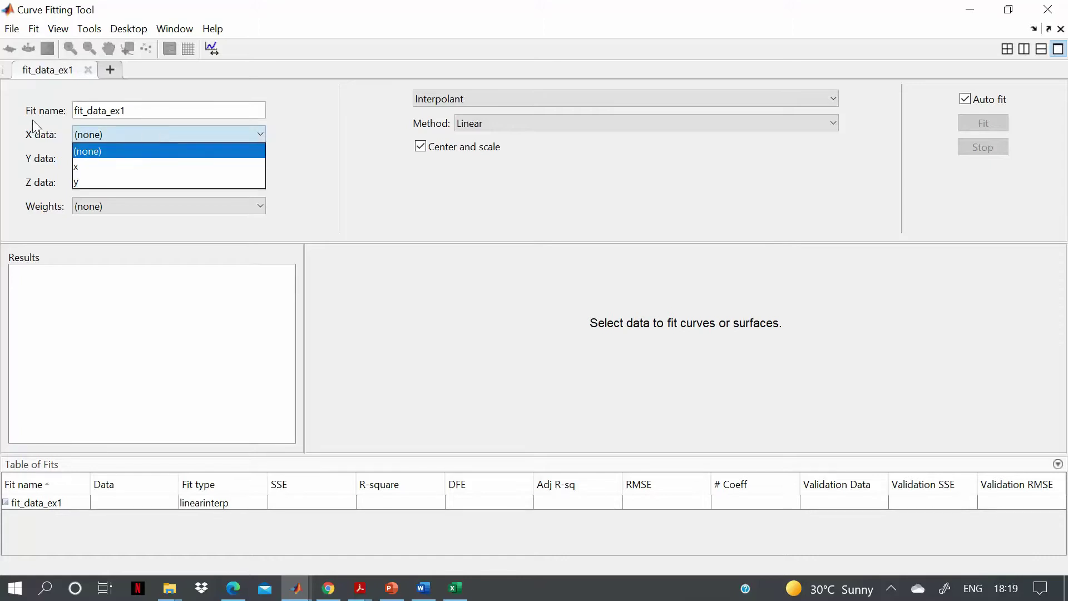
pyautogui.click(83, 165)
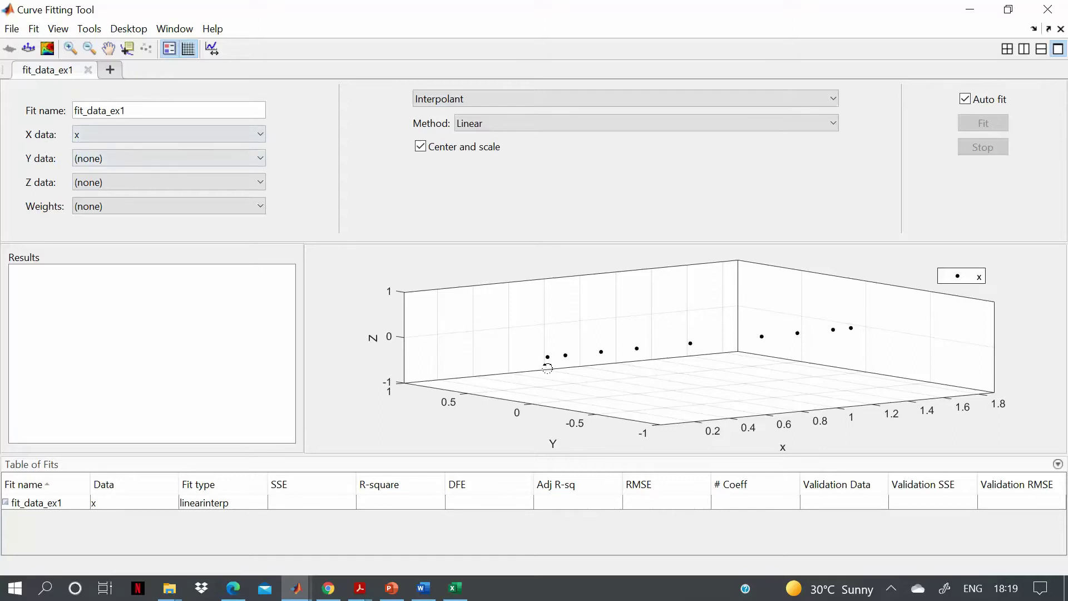
pyautogui.click(90, 161)
# Set Y data to y and fit a degree-1 polynomial, reviewing SSE 0.4956 and R-square 0.7157.
pyautogui.click(93, 205)
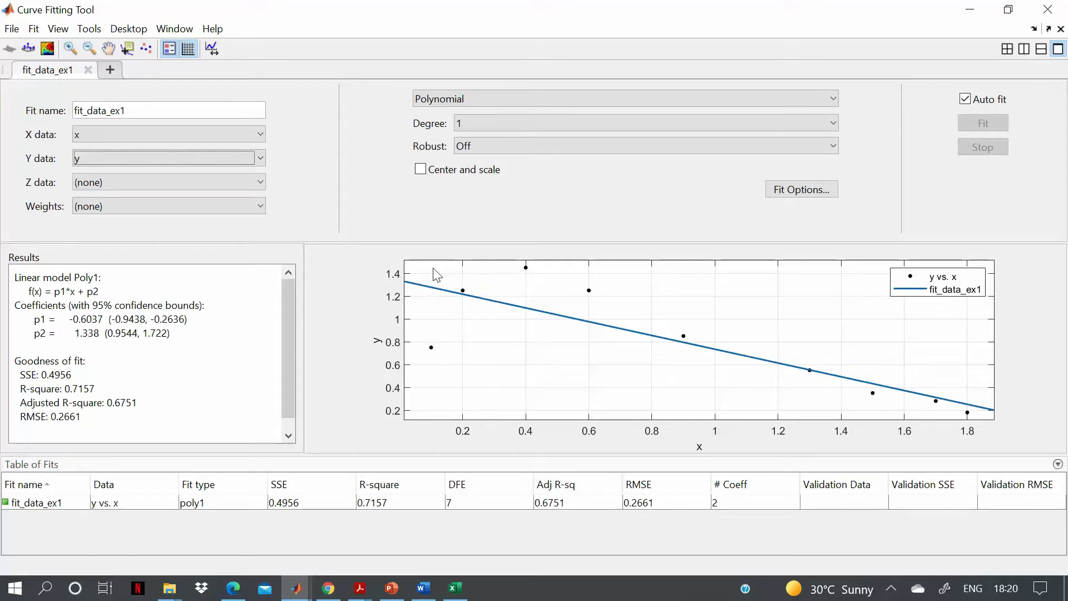
pyautogui.click(434, 100)
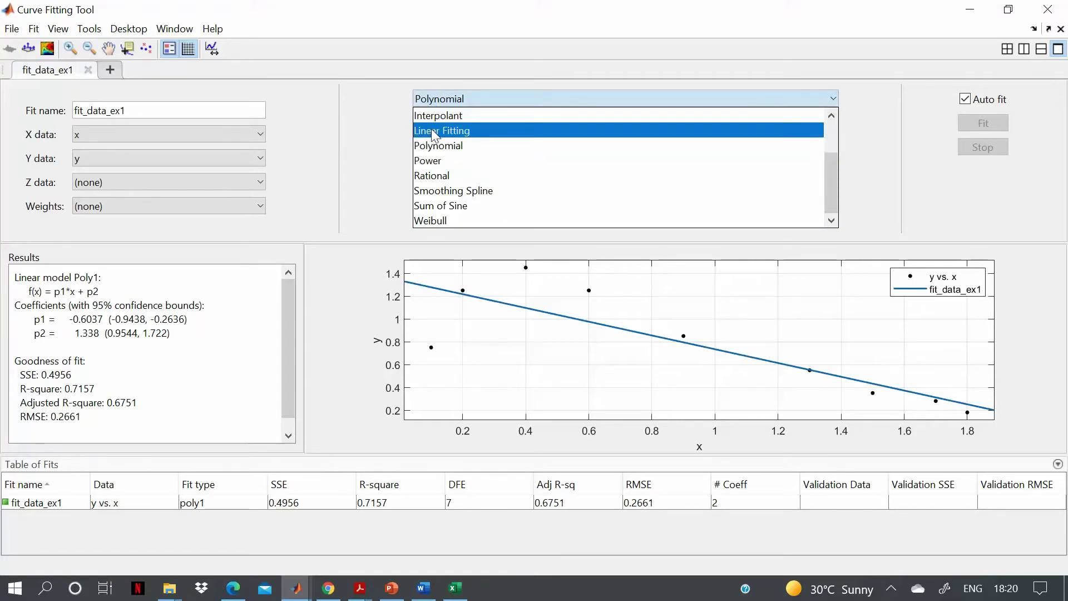
pyautogui.click(436, 147)
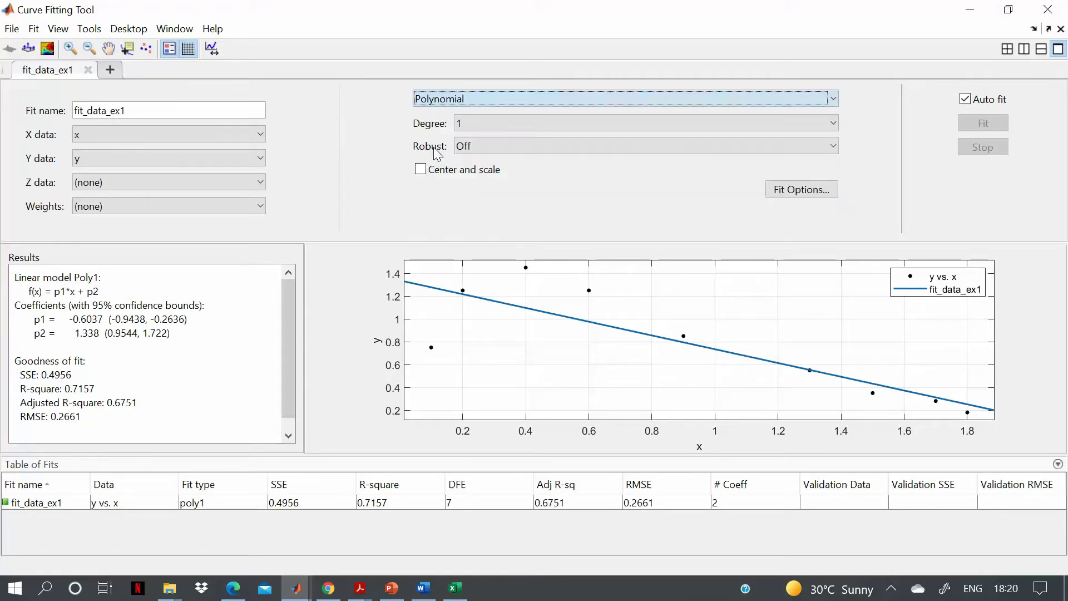
pyautogui.click(490, 121)
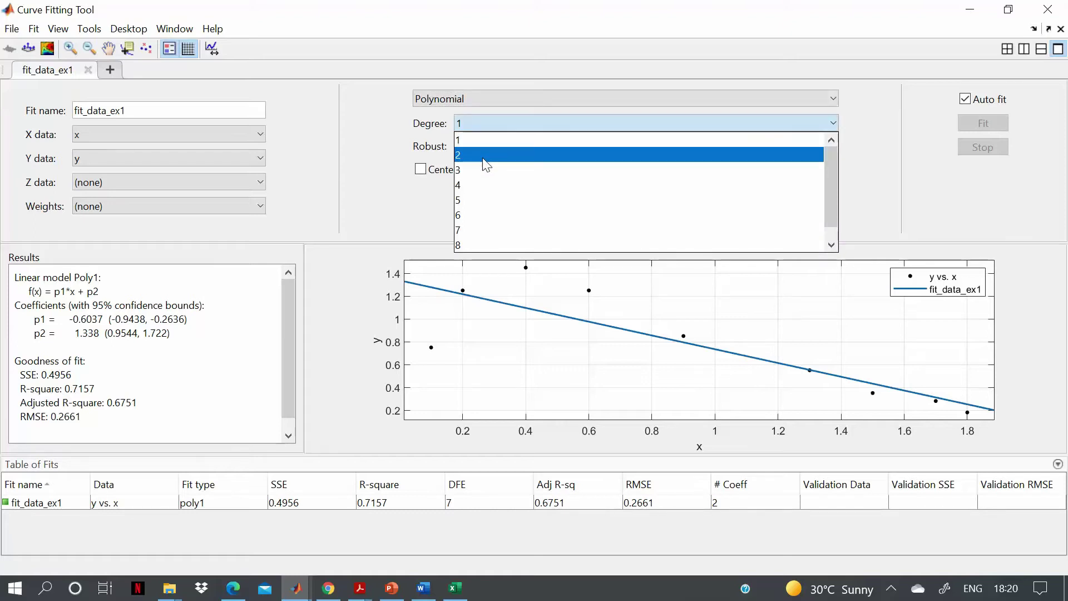
pyautogui.click(471, 140)
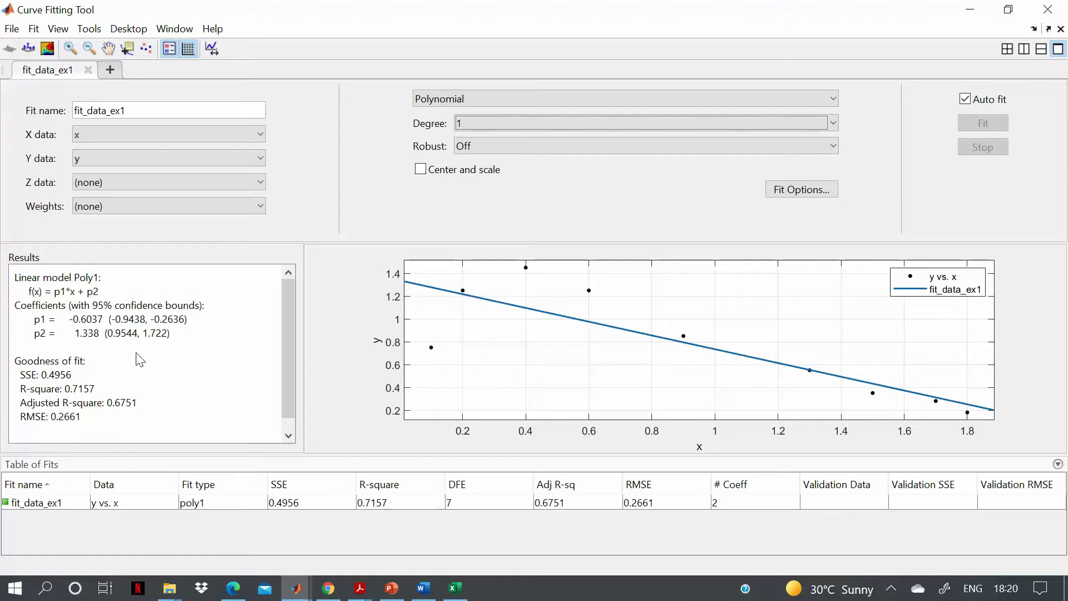
pyautogui.moveTo(21, 376); pyautogui.dragTo(61, 380)
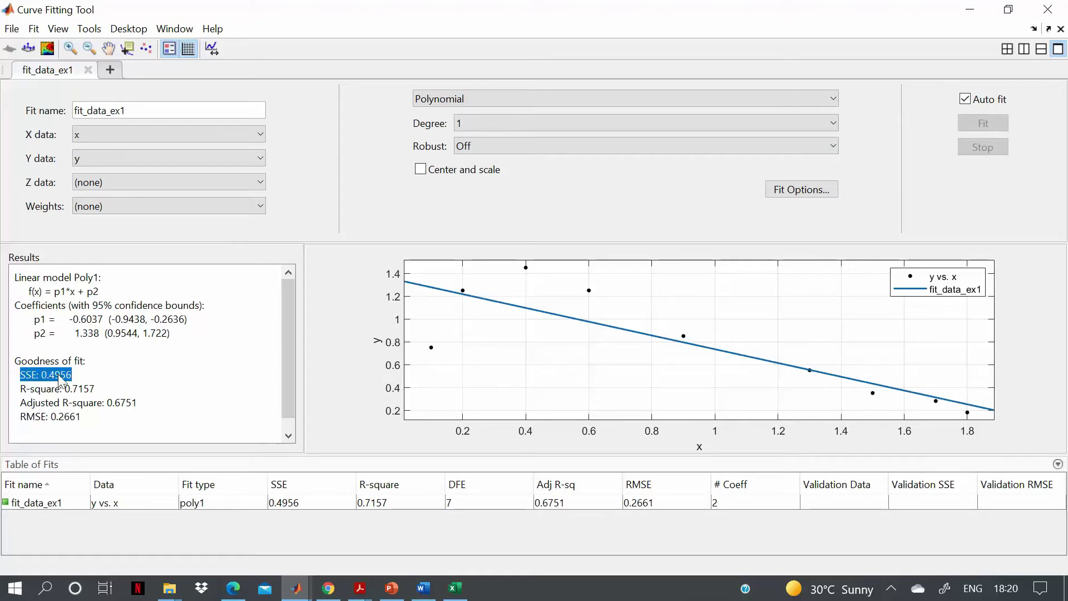
pyautogui.click(101, 393)
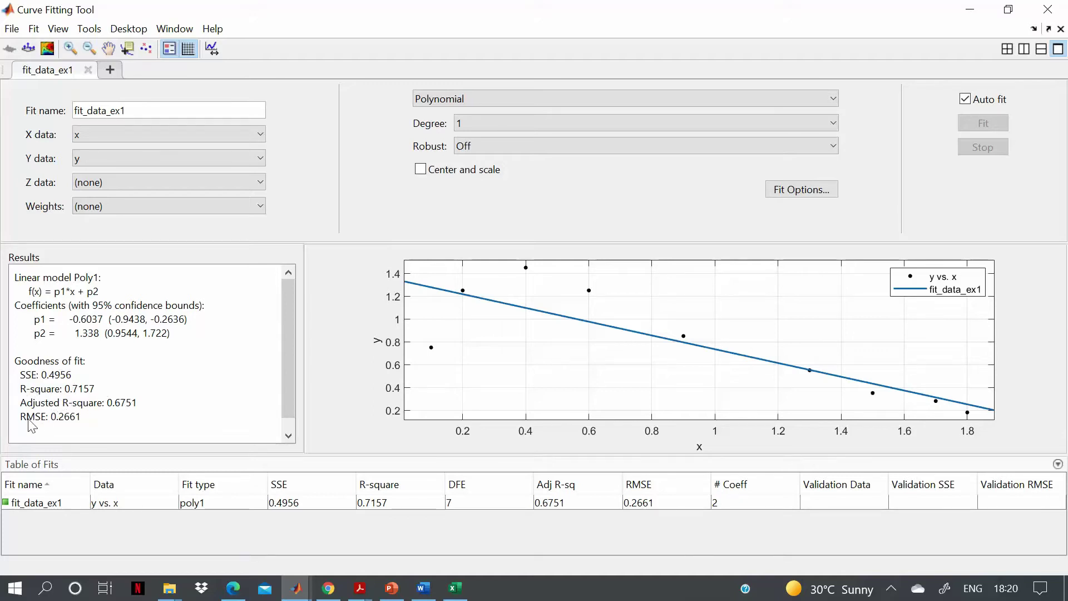
# Raise the polynomial degree step by step through 2, 3 and 4 up to 5.
pyautogui.click(481, 124)
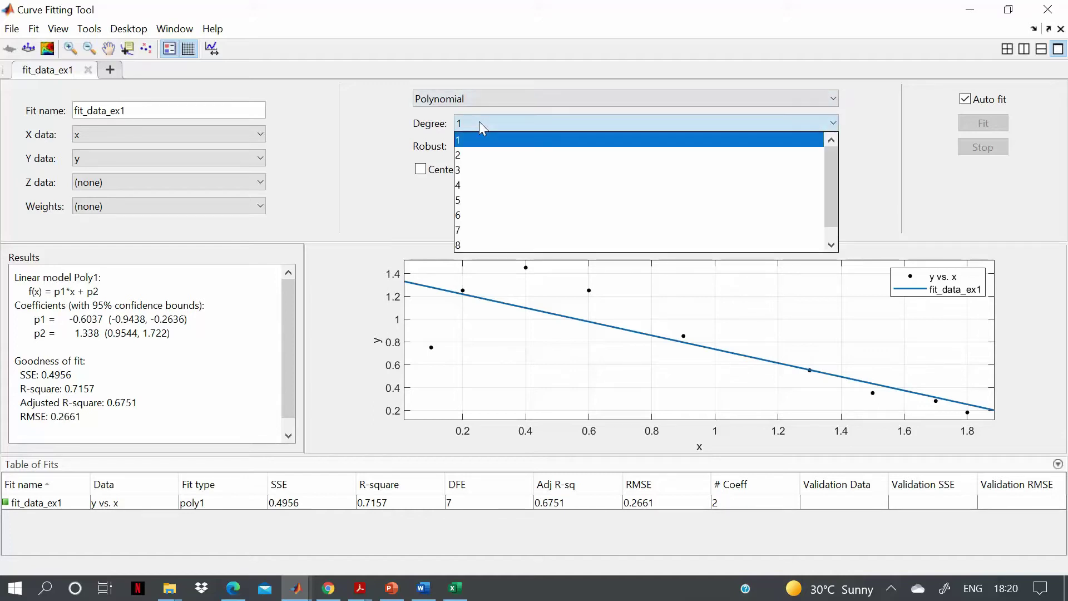
pyautogui.click(476, 155)
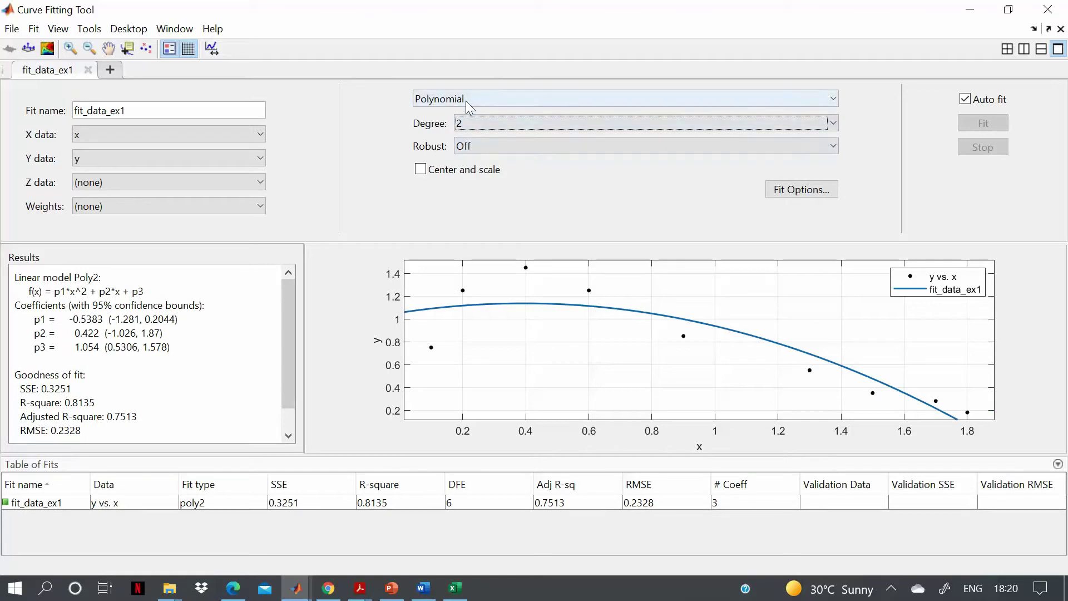
pyautogui.click(477, 128)
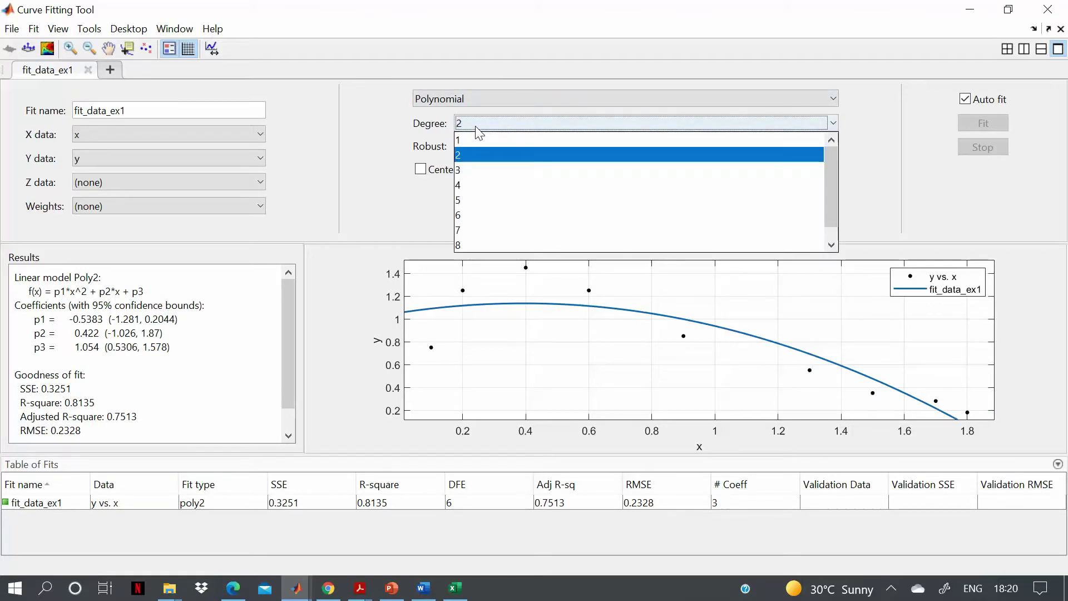
pyautogui.click(476, 171)
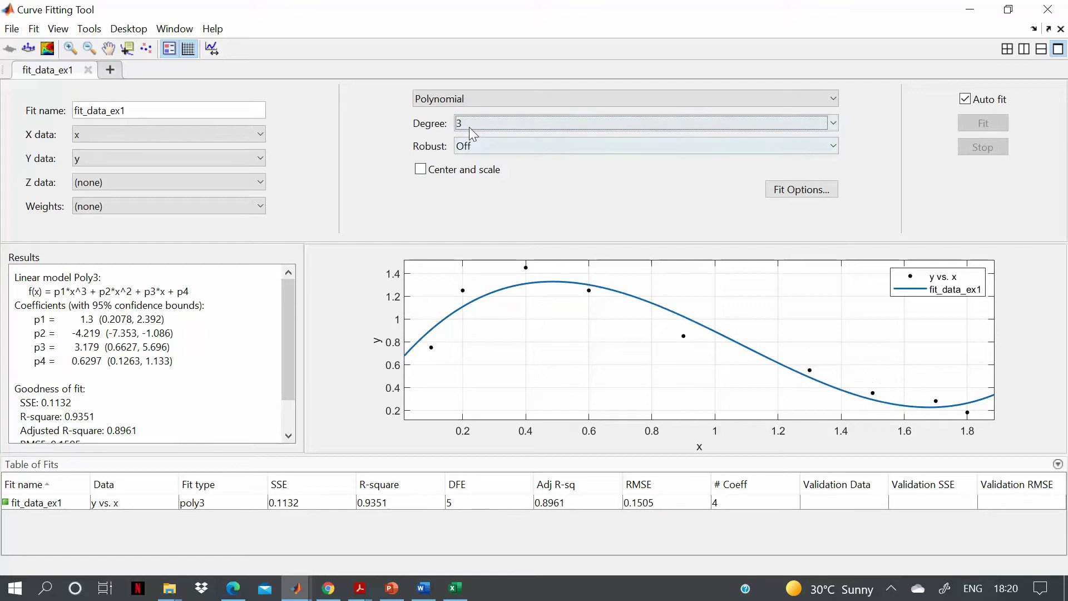
pyautogui.click(471, 134)
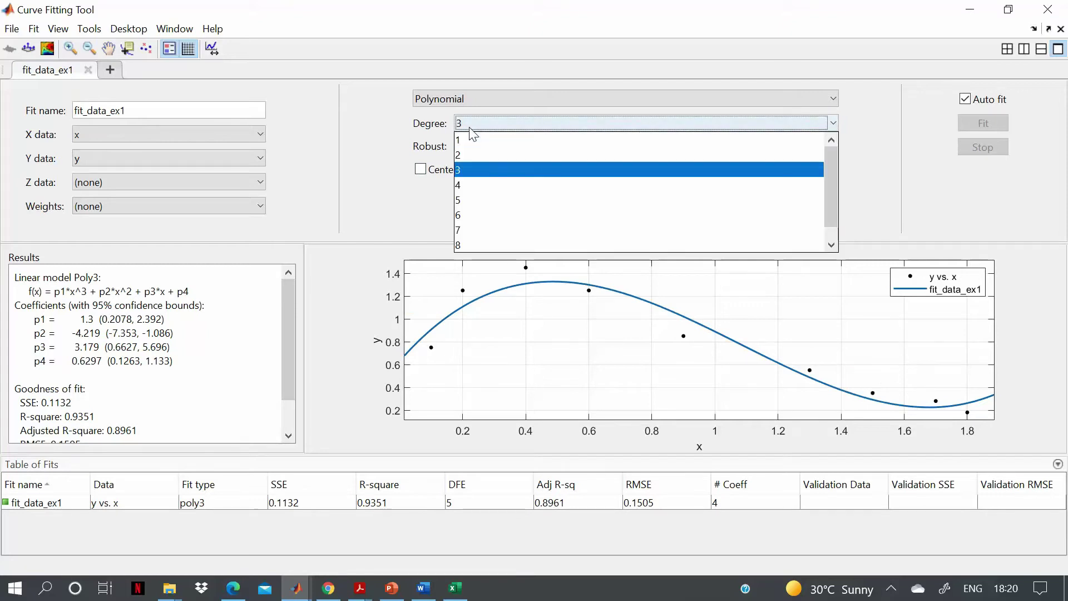
pyautogui.click(474, 186)
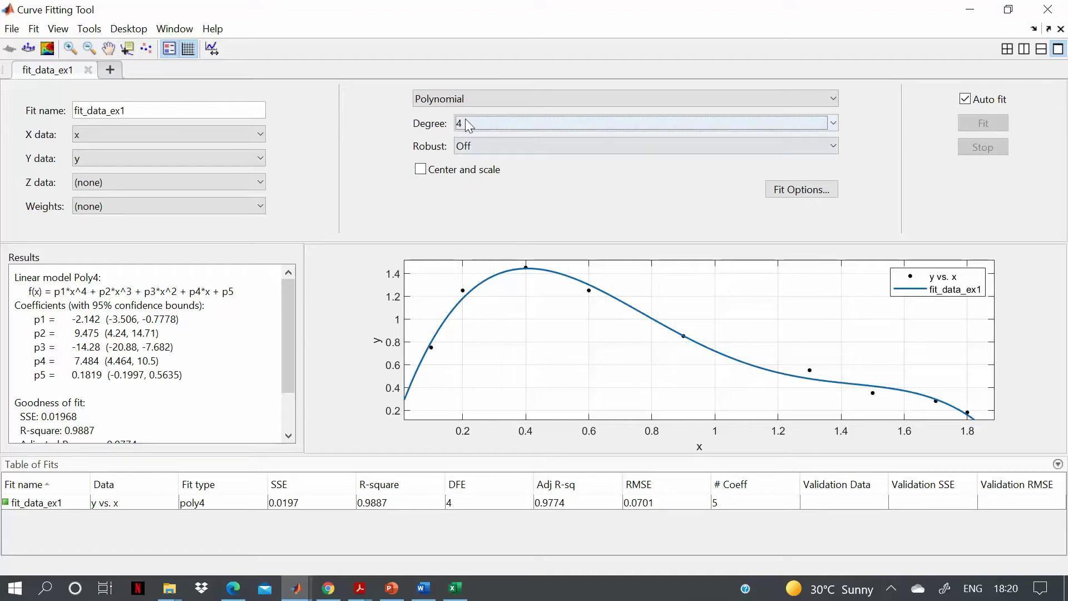
pyautogui.click(465, 122)
pyautogui.click(467, 198)
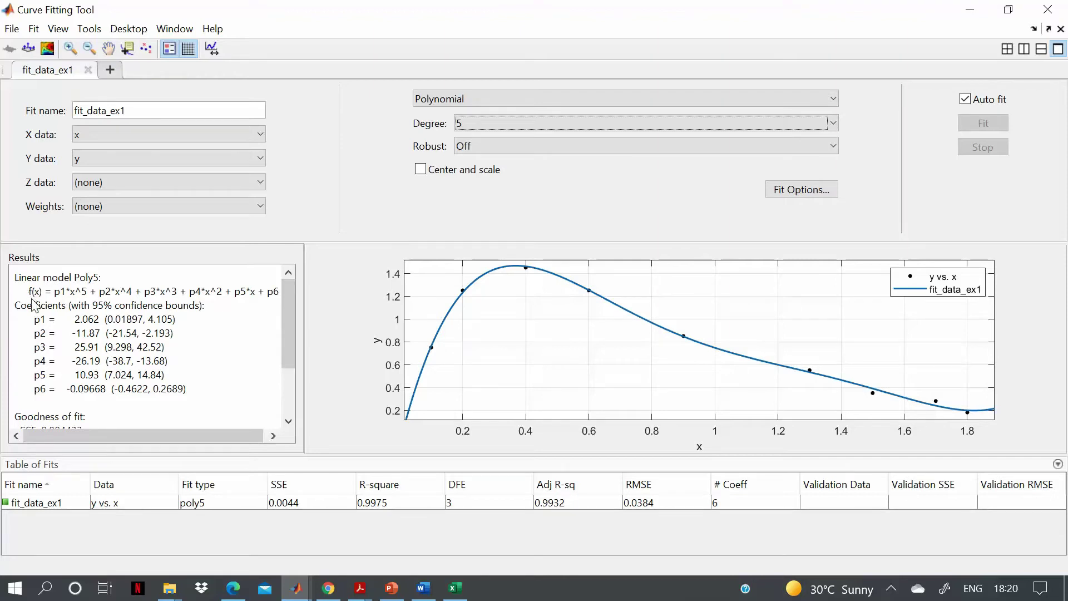
# Review the Poly5 formula and its SSE 0.004433 and R-square 0.9975 in the Results pane.
pyautogui.moveTo(27, 294); pyautogui.dragTo(286, 299)
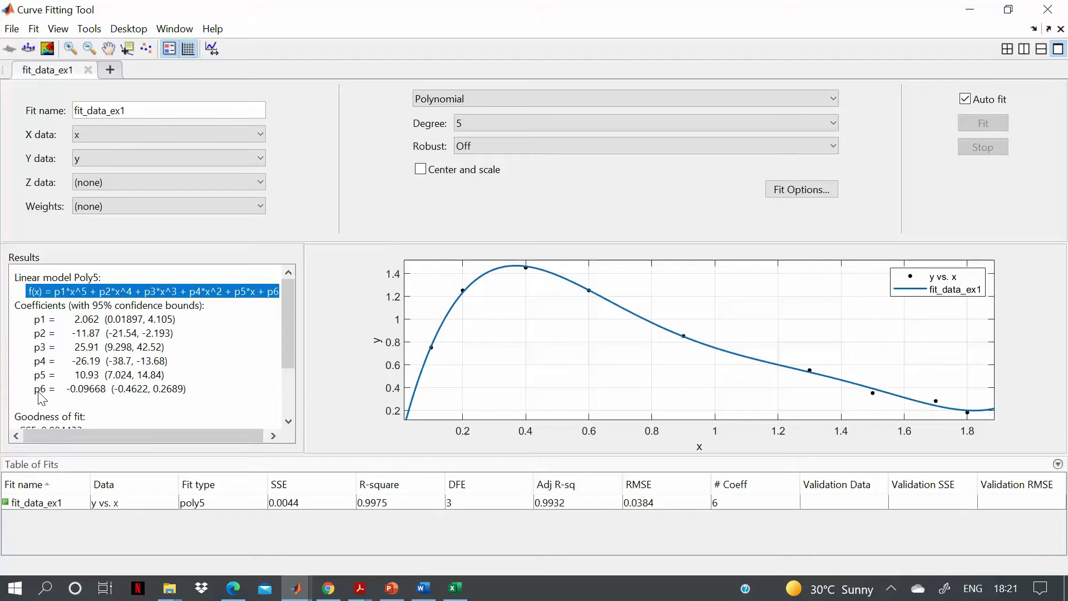
pyautogui.moveTo(286, 338); pyautogui.dragTo(283, 395)
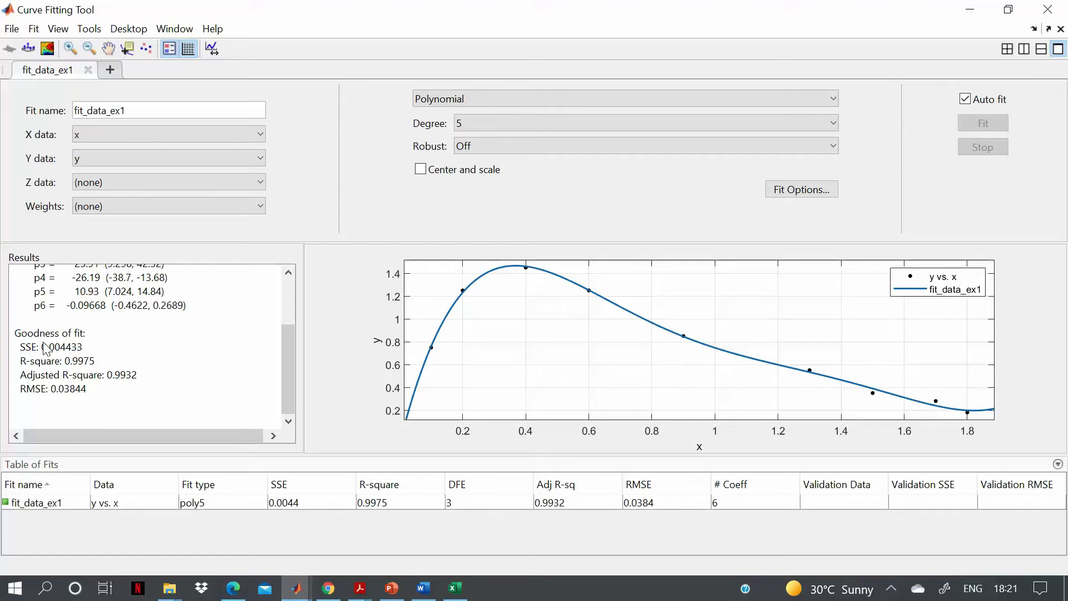
pyautogui.moveTo(77, 347); pyautogui.dragTo(60, 347)
# Change the polynomial degree to 6 and review the Poly6 coefficients, SSE 0.002741, R-square 0.9984.
pyautogui.click(490, 118)
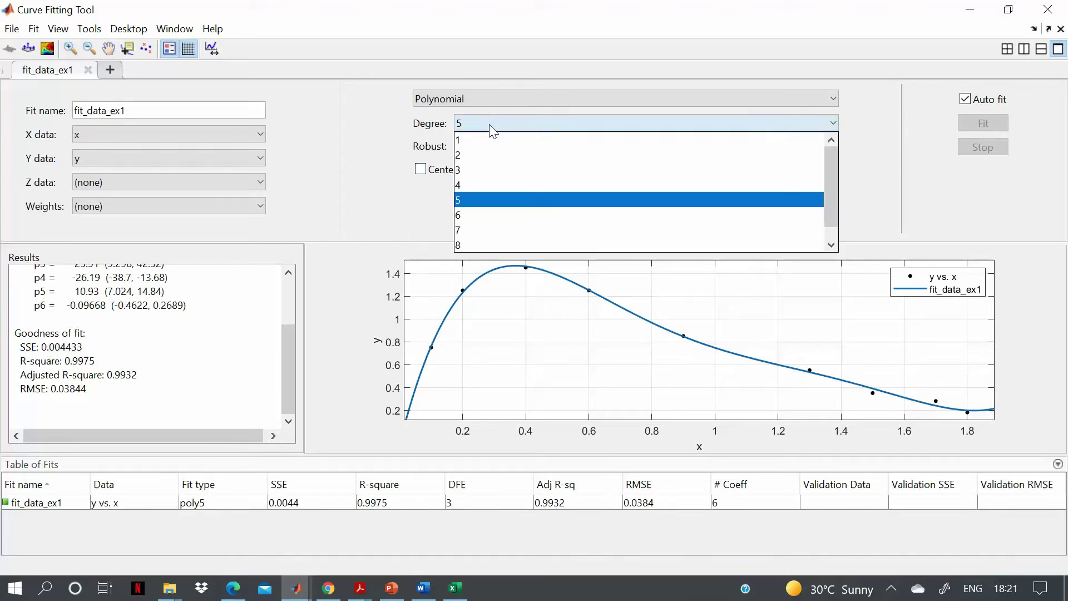
pyautogui.click(487, 217)
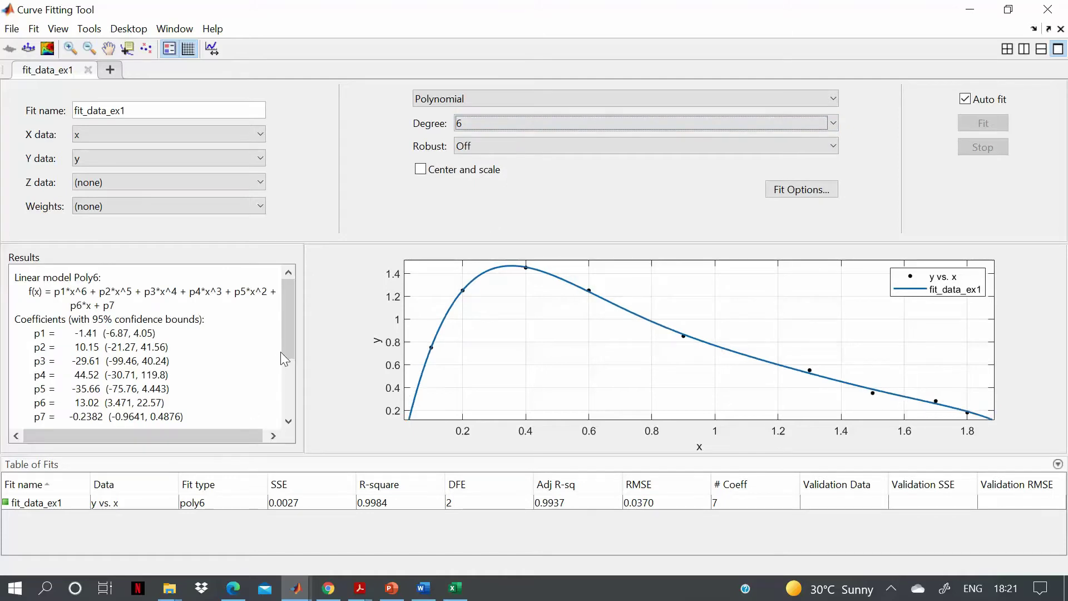
pyautogui.moveTo(290, 349); pyautogui.dragTo(287, 398)
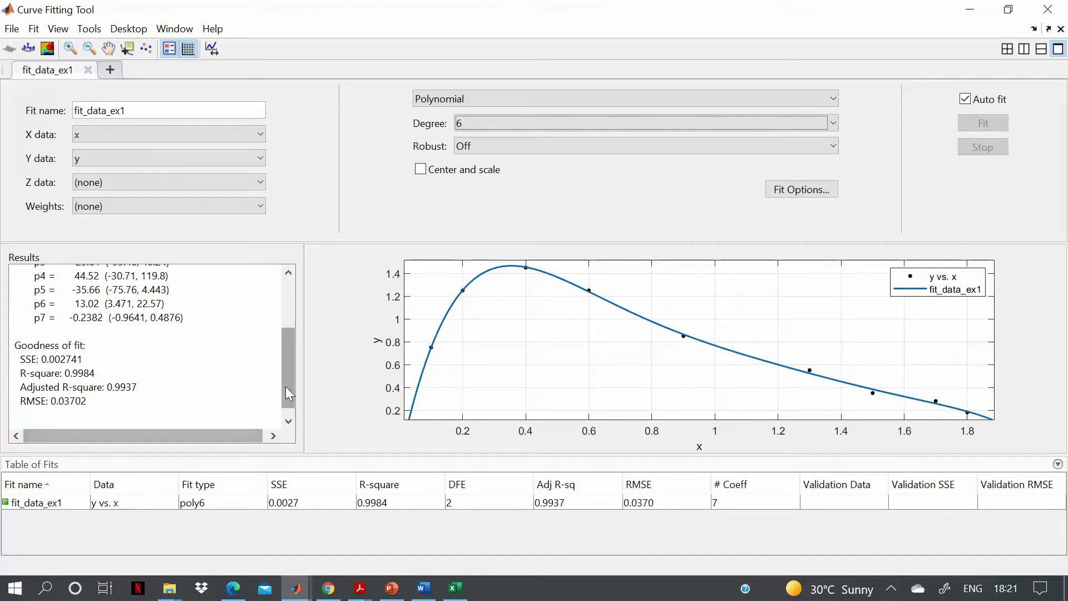
pyautogui.moveTo(288, 381); pyautogui.dragTo(290, 321)
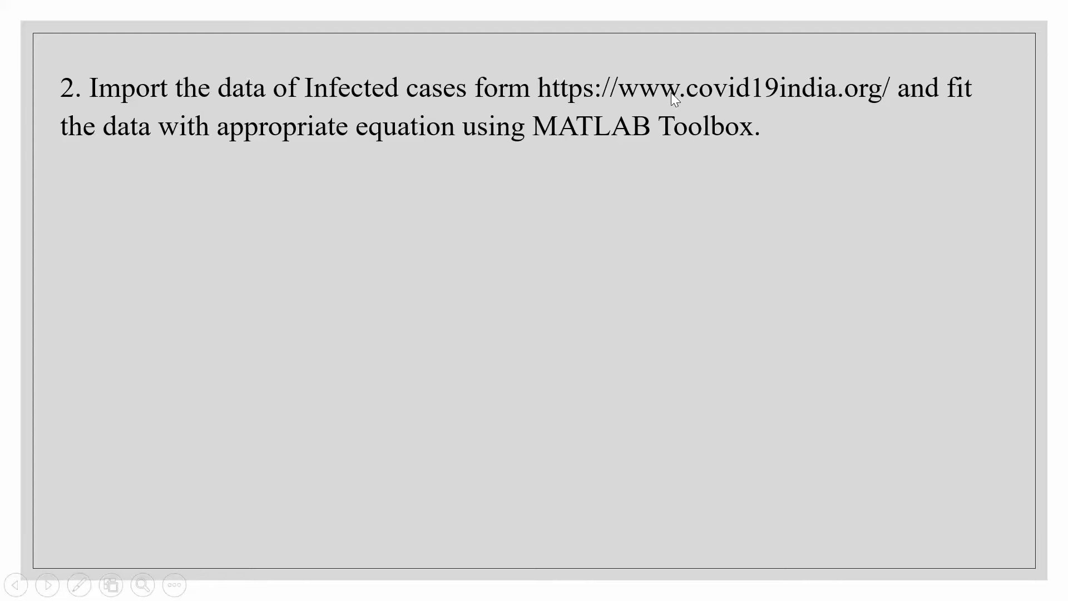
# With the red pen, underline and circle the covid19india.org URL and underline MATLAB Toolbox.
pyautogui.hotkey('ctrl', 'p')
pyautogui.moveTo(537, 99); pyautogui.dragTo(839, 111)
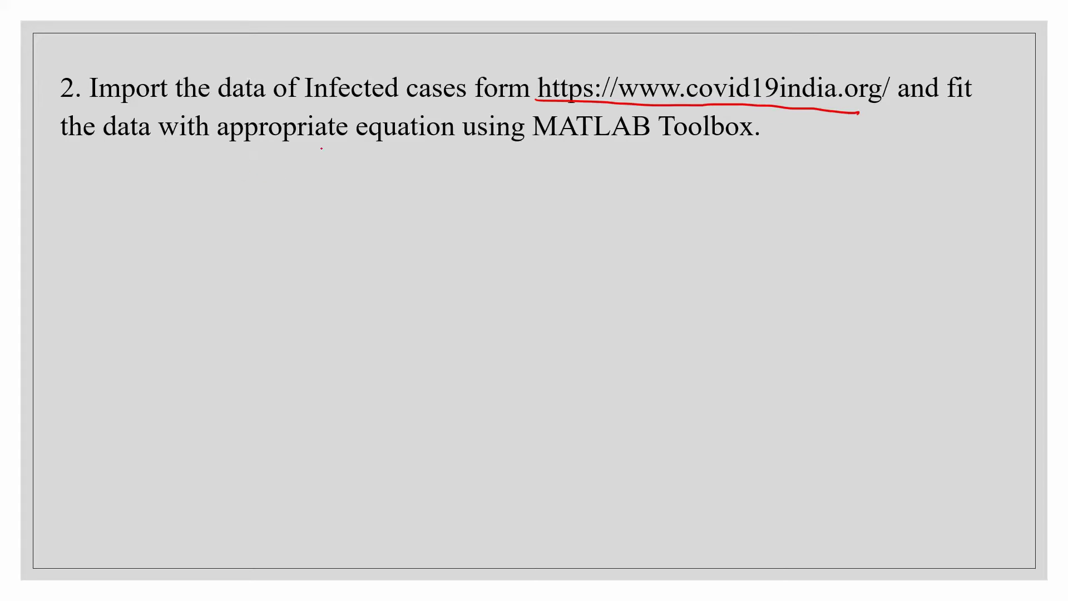
pyautogui.moveTo(525, 155); pyautogui.dragTo(773, 157)
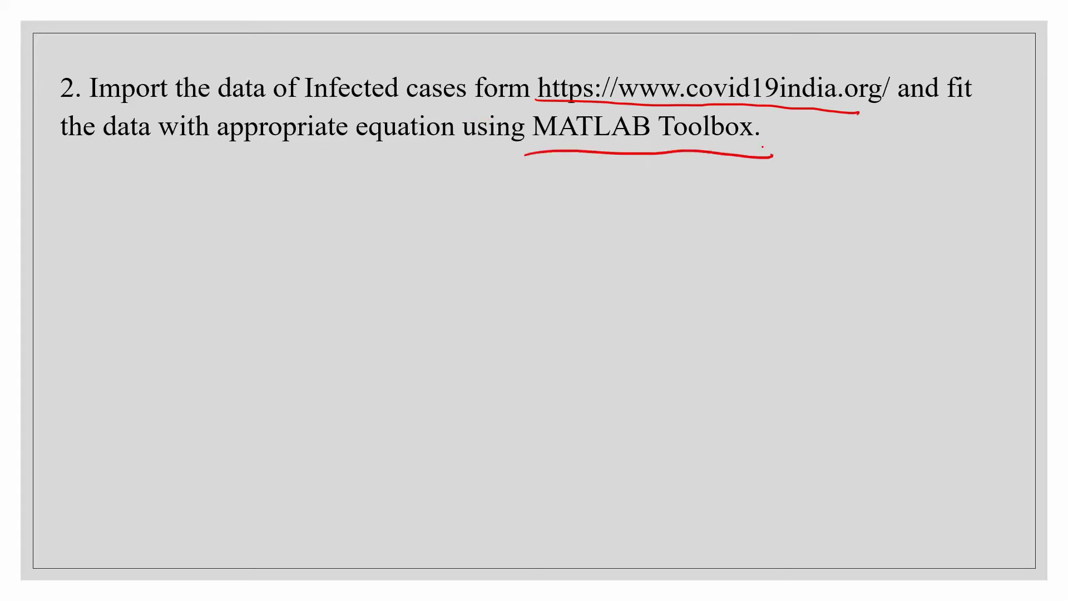
pyautogui.moveTo(816, 60)
pyautogui.mouseDown()
pyautogui.moveTo(676, 104)
pyautogui.moveTo(853, 127)
pyautogui.moveTo(896, 75)
pyautogui.moveTo(804, 60)
pyautogui.mouseUp()
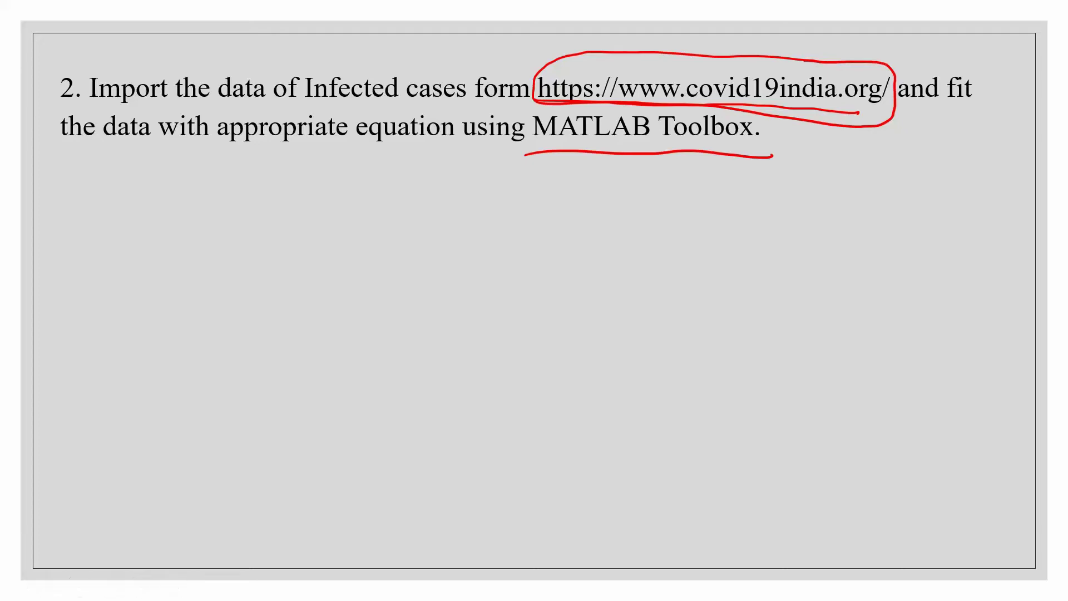
# Switch to the covid19india.org site in Chrome and select its web address.
pyautogui.hotkey('alt', 'Tab')
pyautogui.moveTo(1062, 303); pyautogui.dragTo(1051, 535)
pyautogui.click(115, 50)
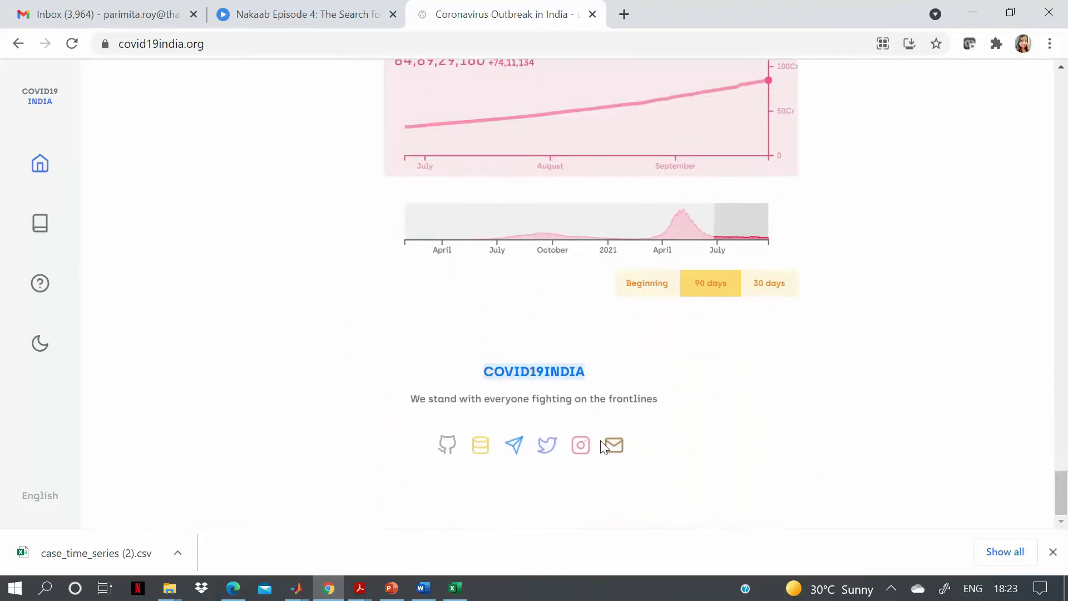
# Open the data.covid19india.org page and download case_time_series.csv from Aggregated Sheets.
pyautogui.click(482, 446)
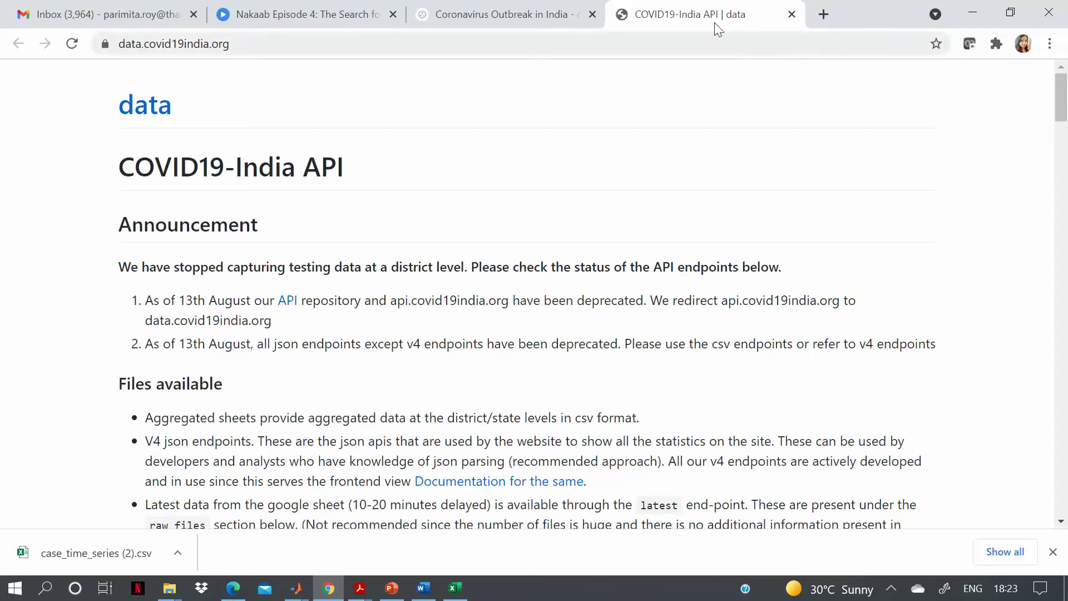
pyautogui.moveTo(1055, 103); pyautogui.dragTo(1064, 164)
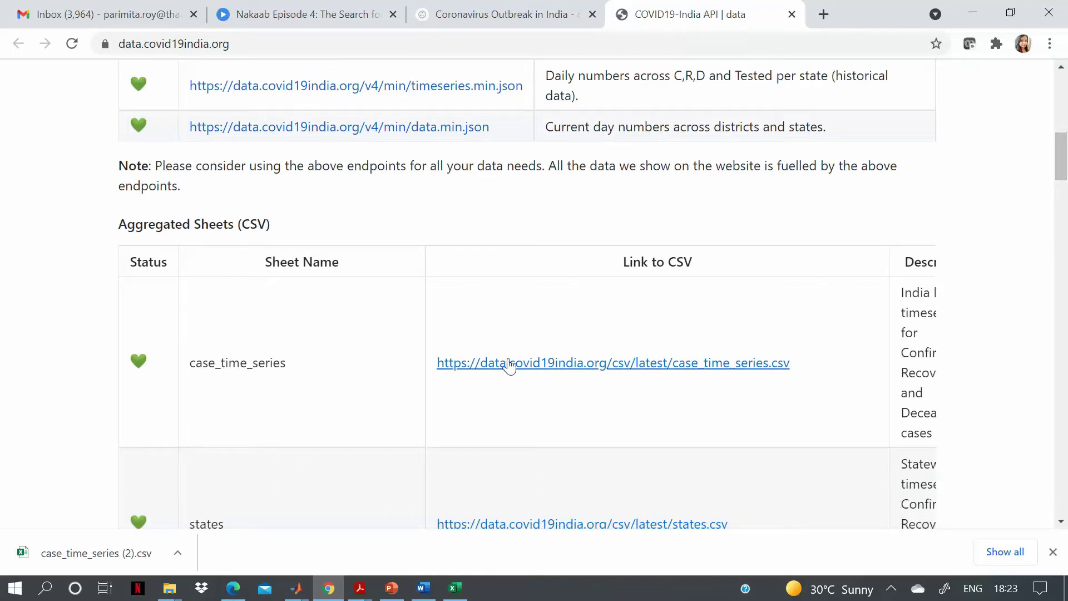
pyautogui.click(652, 367)
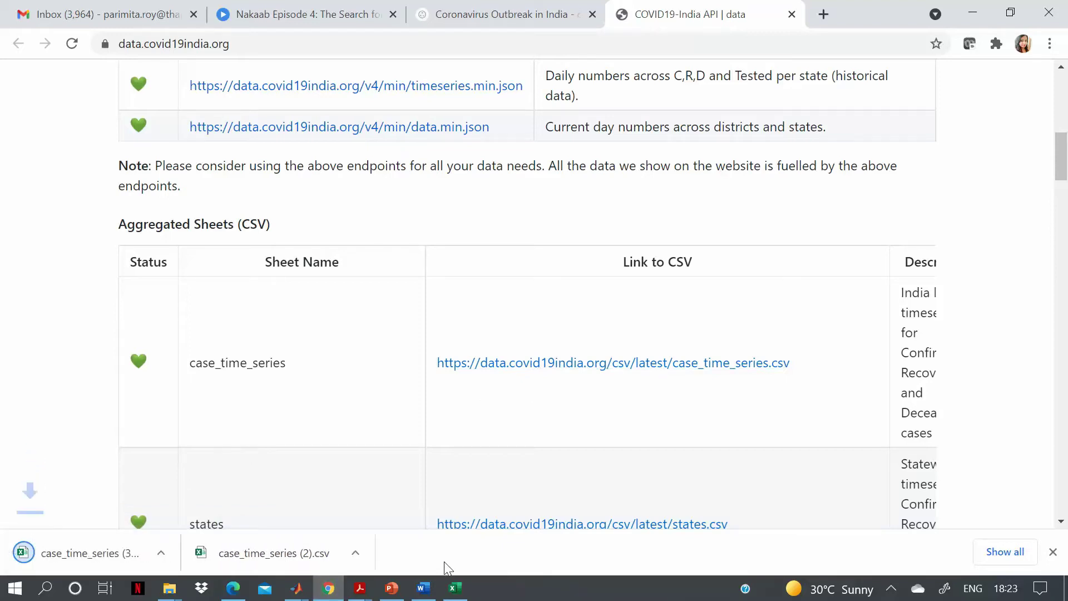
pyautogui.moveTo(453, 591)
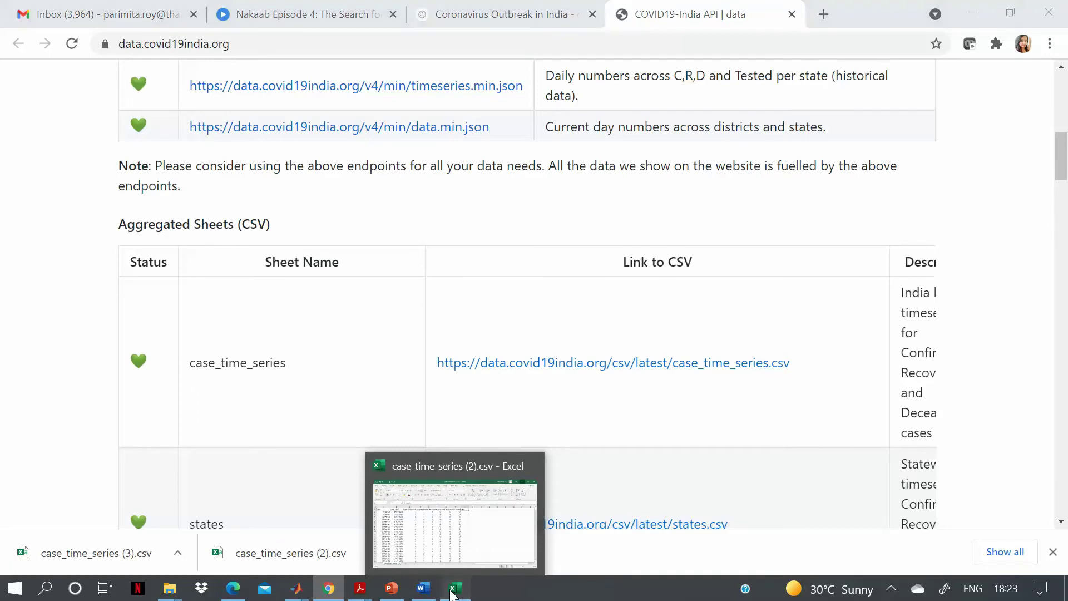
# In case_time_series (2).csv, widen columns D, F and G so headings show in full.
pyautogui.click(454, 591)
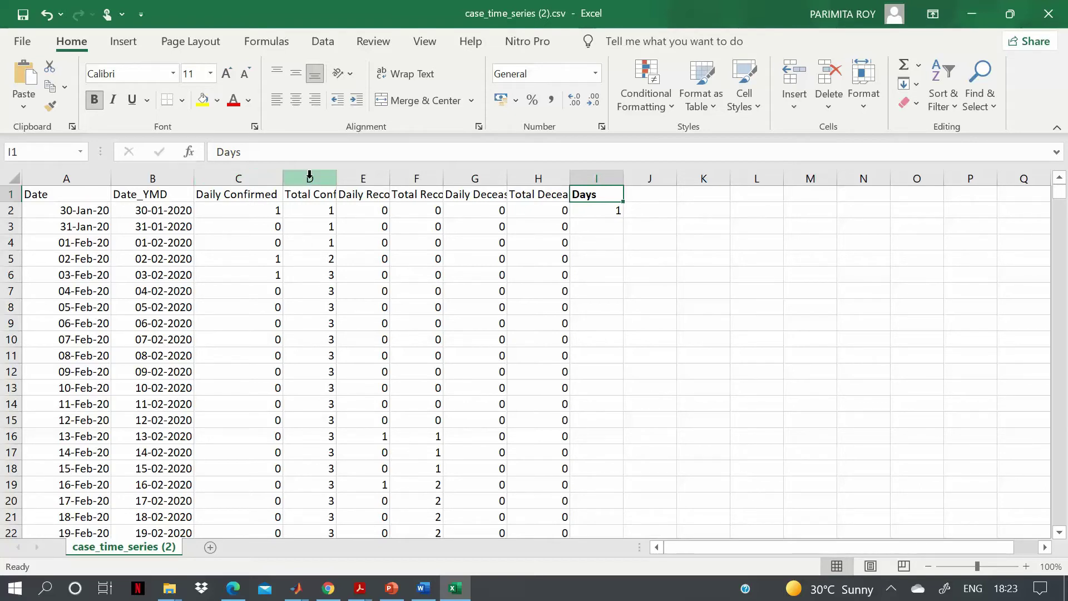
pyautogui.moveTo(336, 178); pyautogui.dragTo(449, 178)
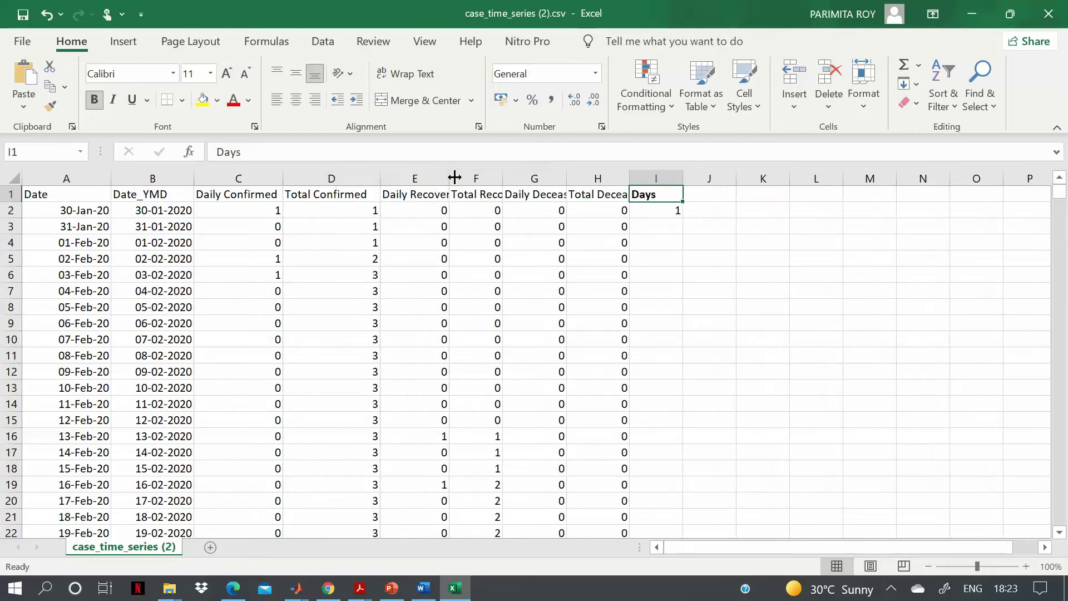
pyautogui.doubleClick(502, 177)
pyautogui.moveTo(600, 177); pyautogui.dragTo(701, 183)
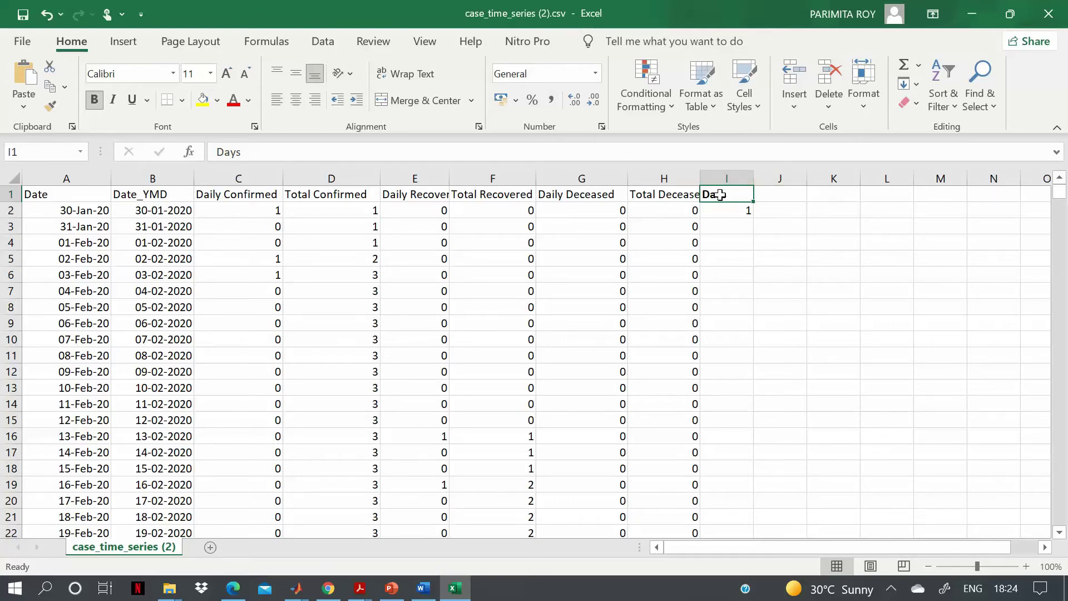
pyautogui.moveTo(75, 178); pyautogui.dragTo(149, 190)
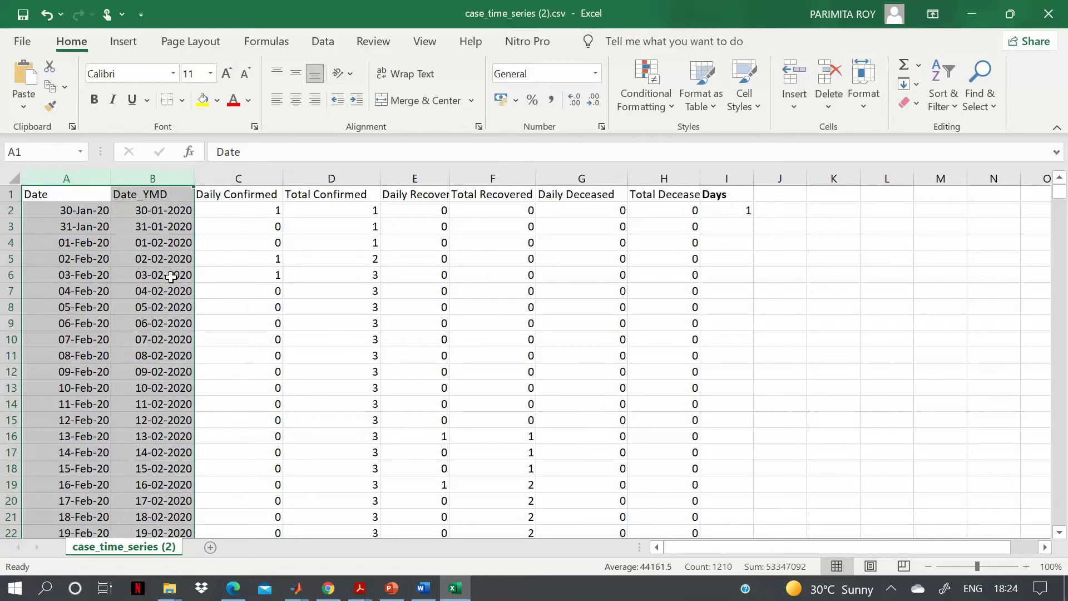
# Enter 1 and 2 in cells I2 and I3 under the Days heading.
pyautogui.click(725, 197)
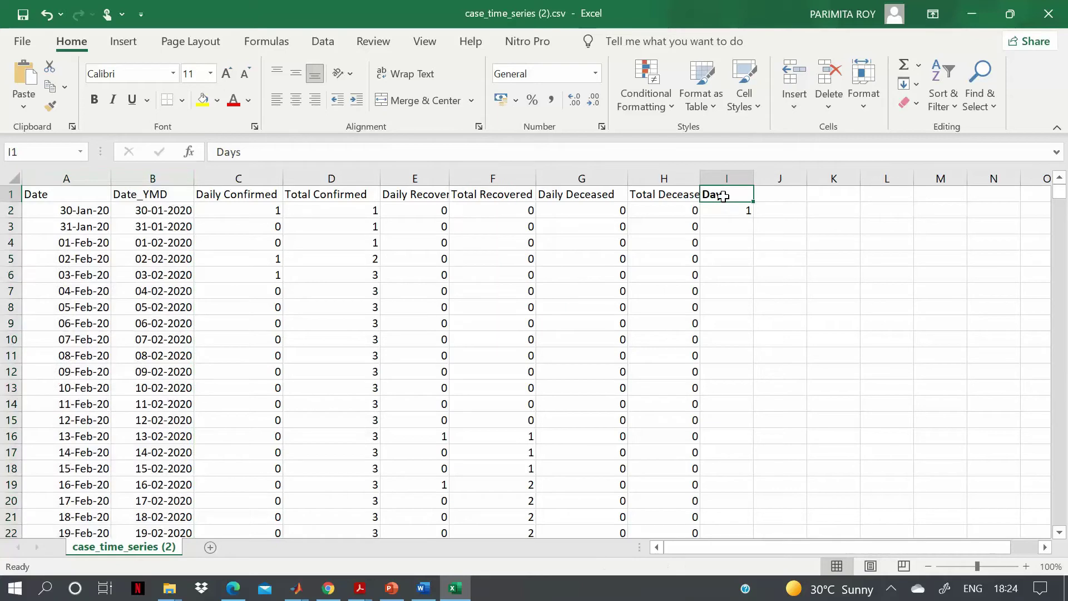
pyautogui.click(736, 226)
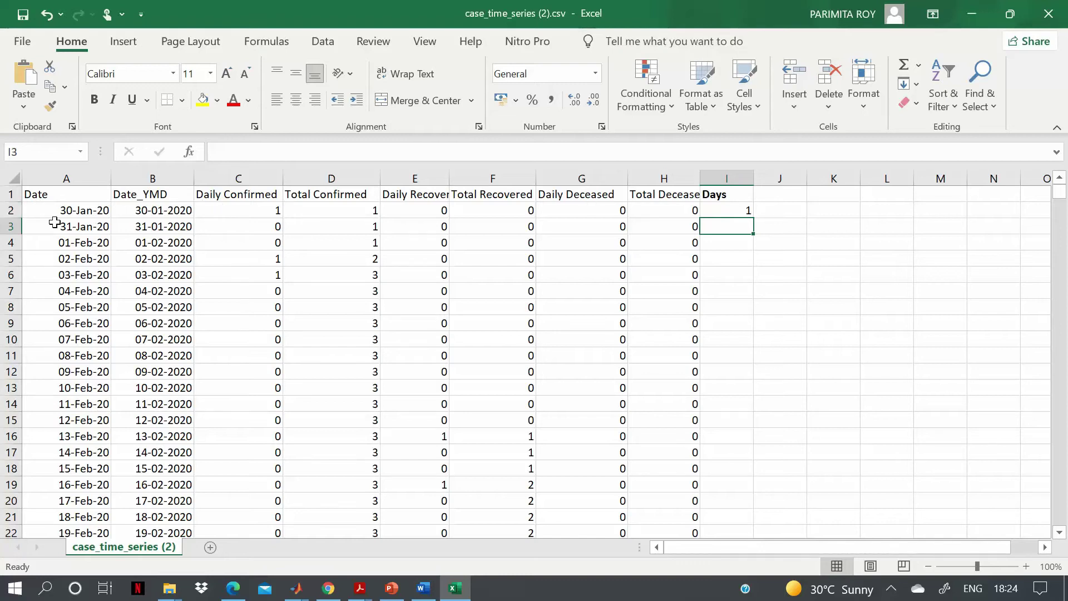
pyautogui.click(748, 212)
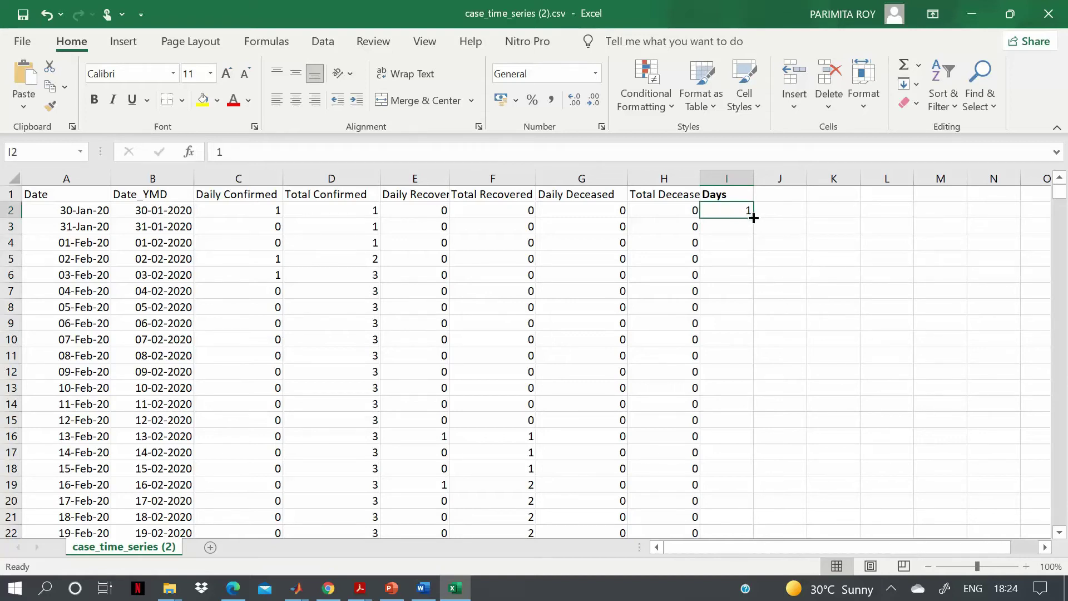
pyautogui.write('1')
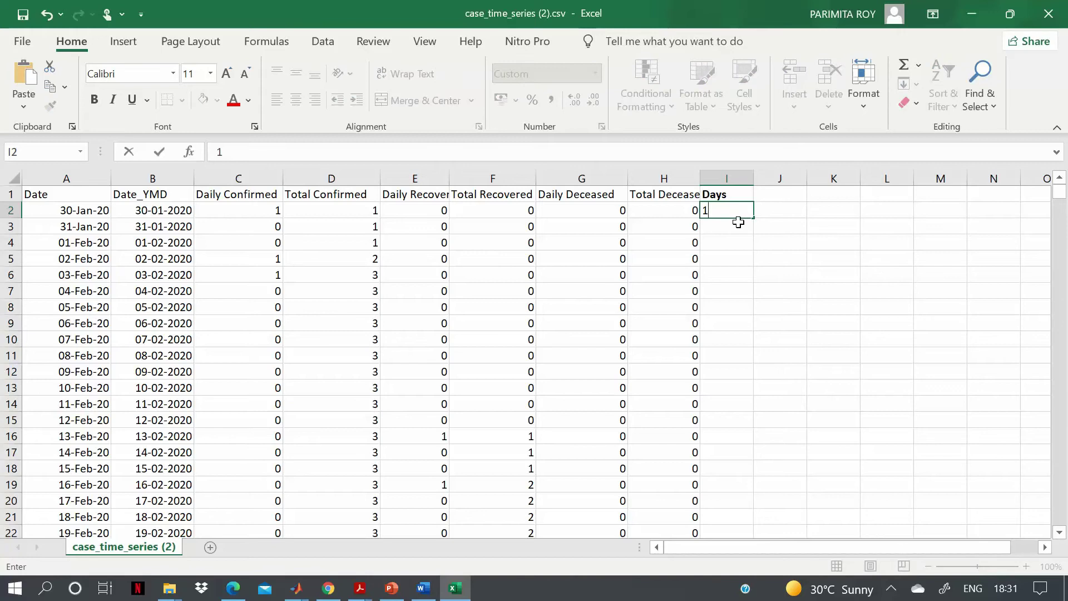
pyautogui.press('Return')
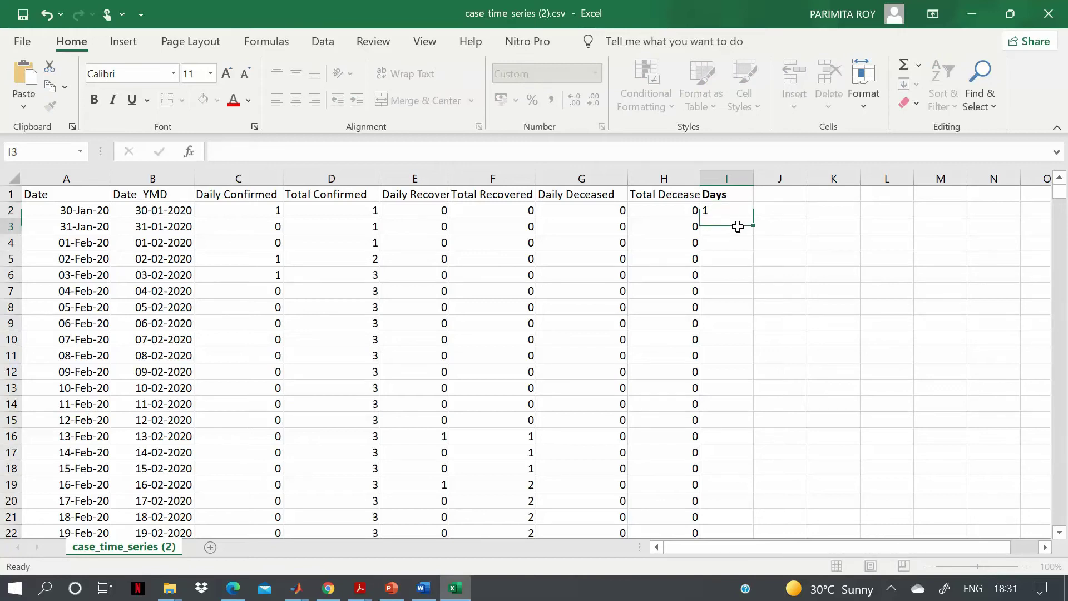
pyautogui.write('2')
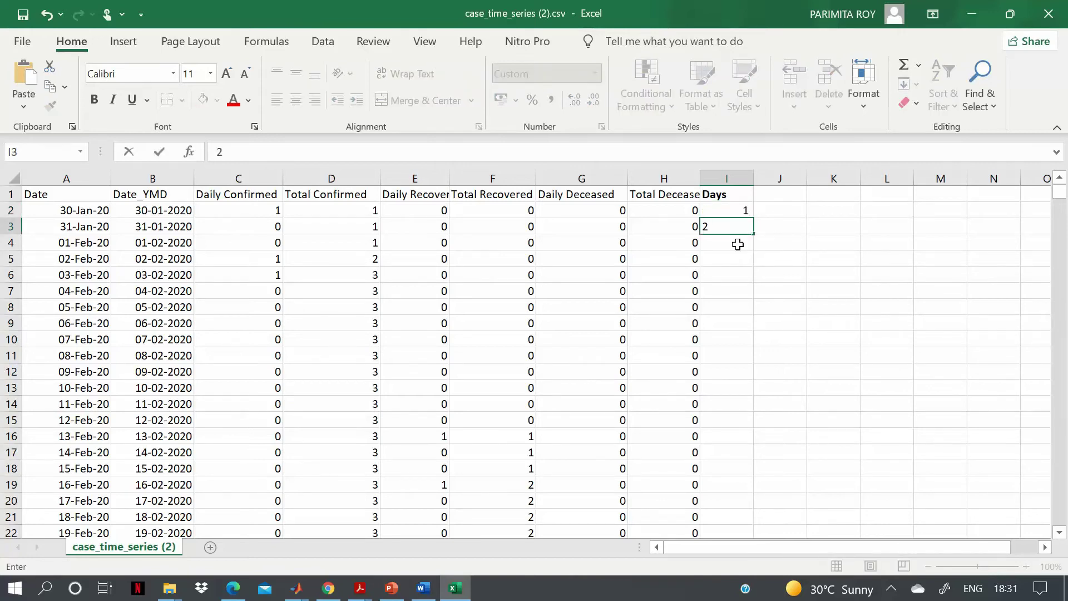
pyautogui.click(739, 243)
pyautogui.click(740, 223)
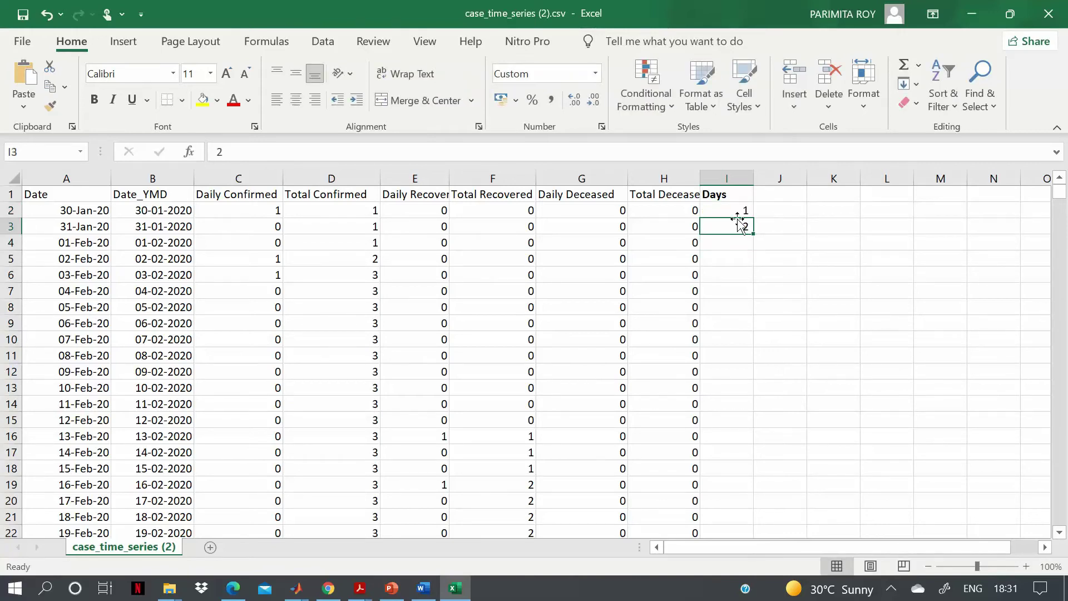
pyautogui.click(727, 209)
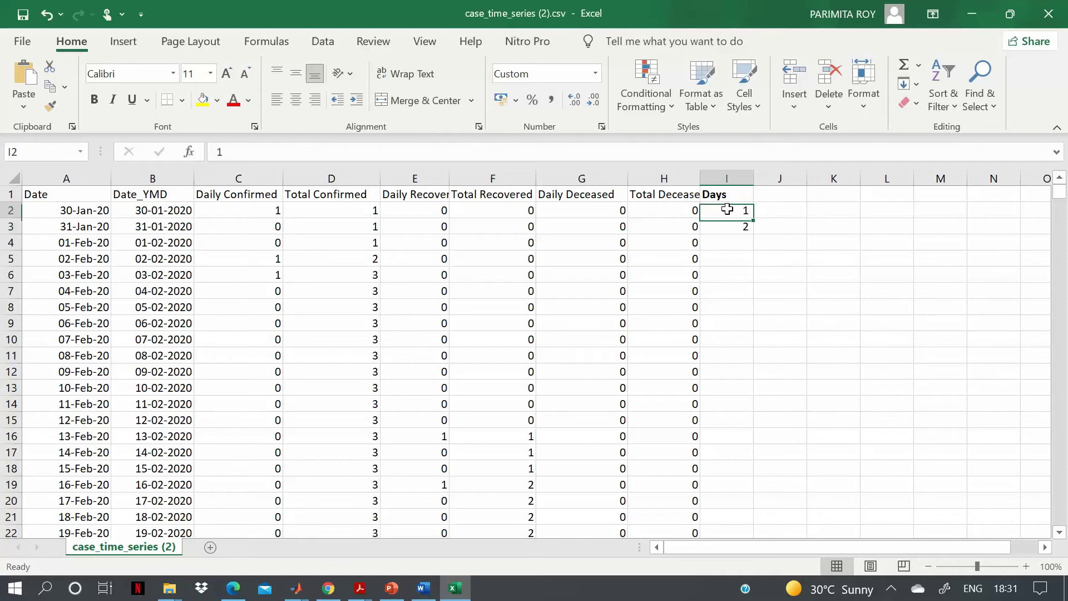
# Replace I2 with =ROW(A1) and fill the Days numbering down column I to row 605.
pyautogui.click(267, 158)
pyautogui.press('BackSpace')
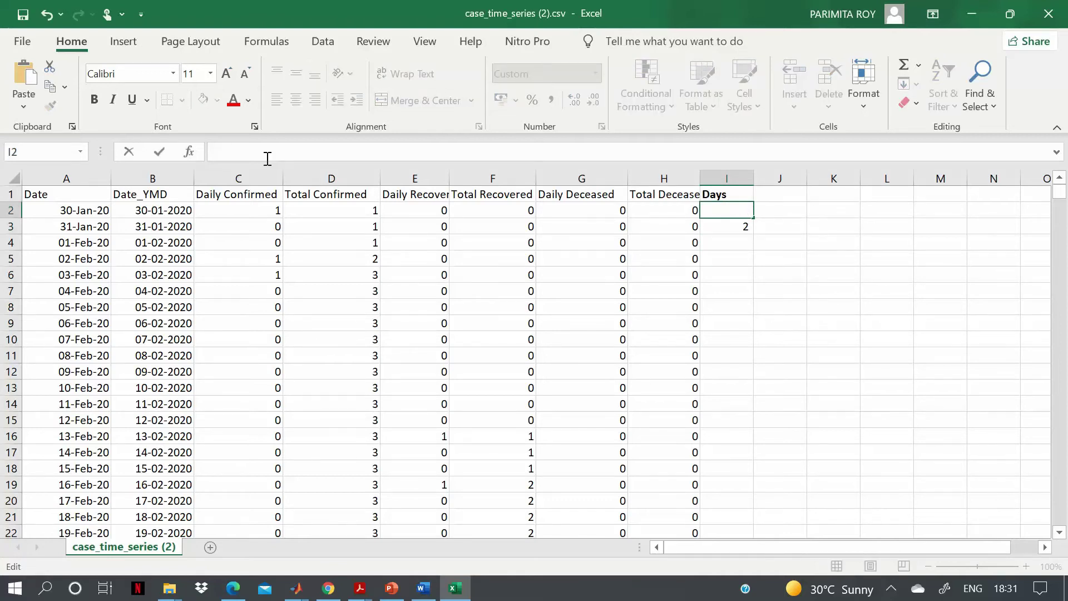
pyautogui.write('=ROW(A1)')
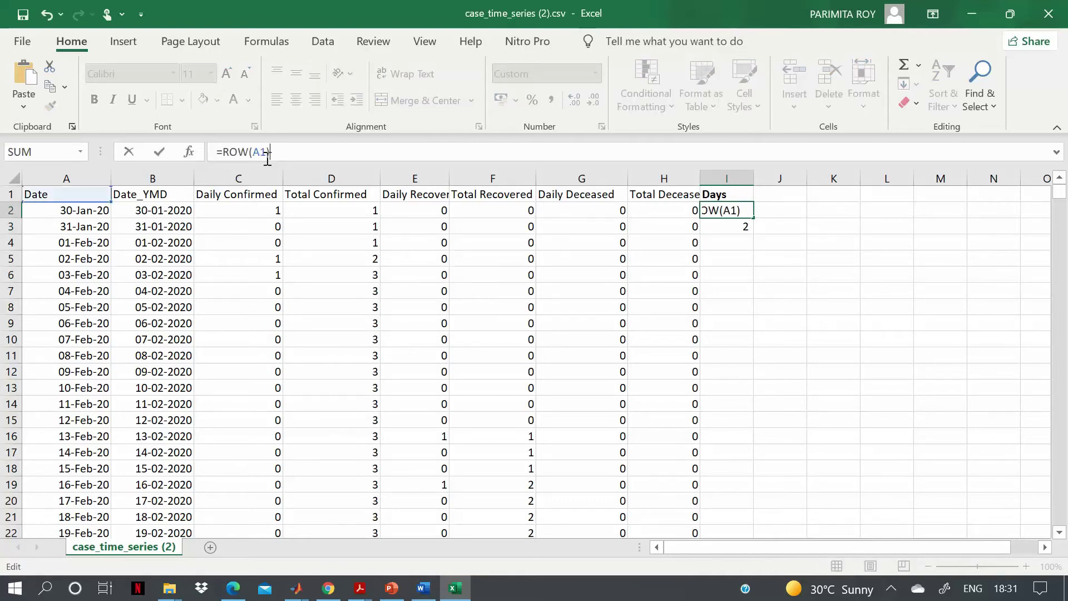
pyautogui.click(763, 211)
pyautogui.click(734, 211)
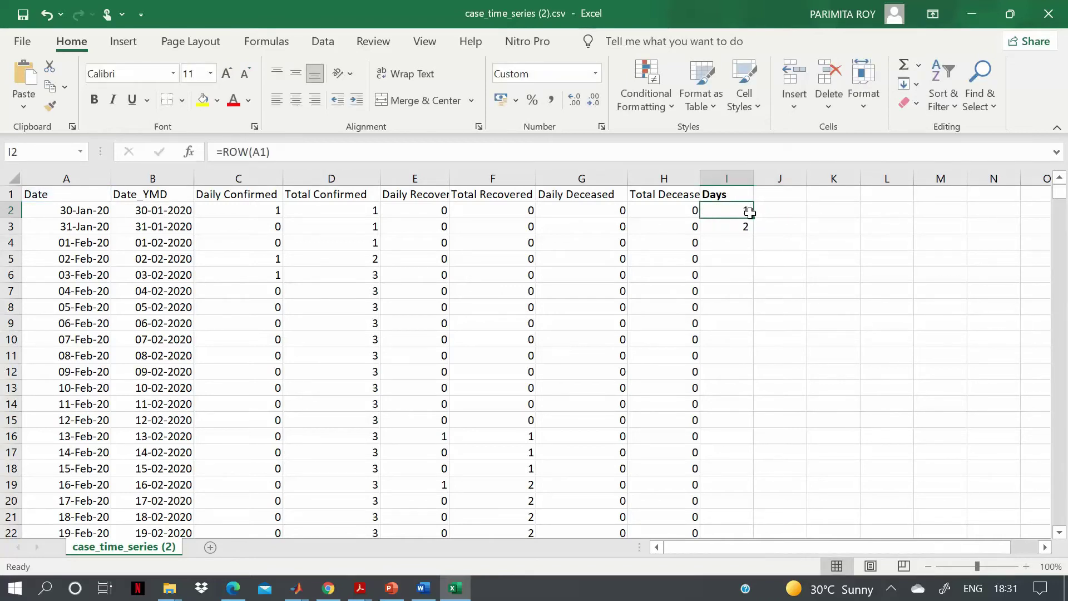
pyautogui.moveTo(754, 218); pyautogui.dragTo(712, 489)
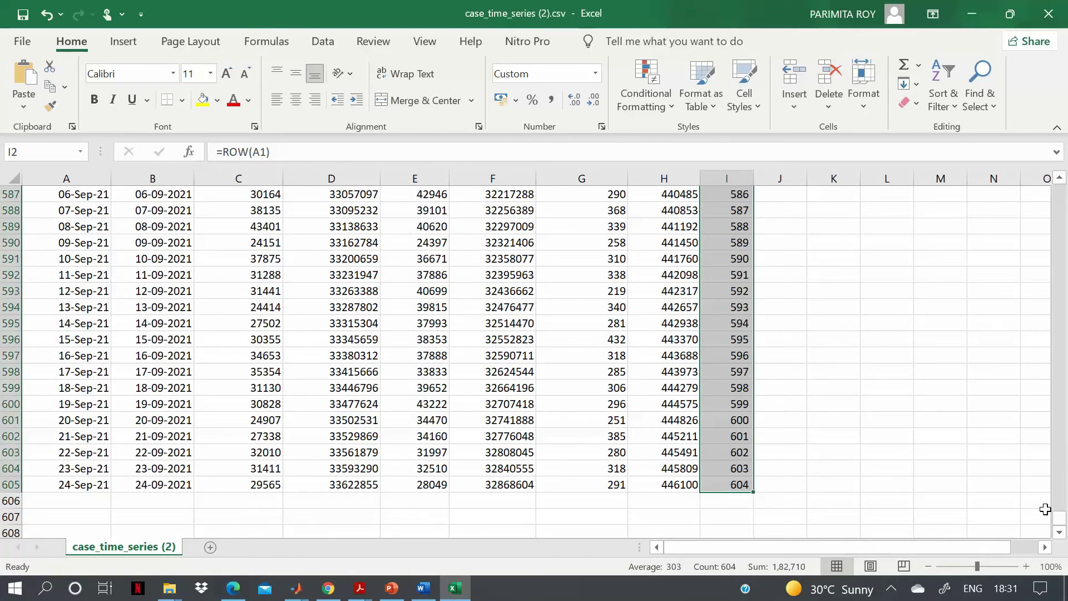
# Save the spreadsheet, keeping it in CSV format.
pyautogui.moveTo(1060, 520); pyautogui.dragTo(1062, 183)
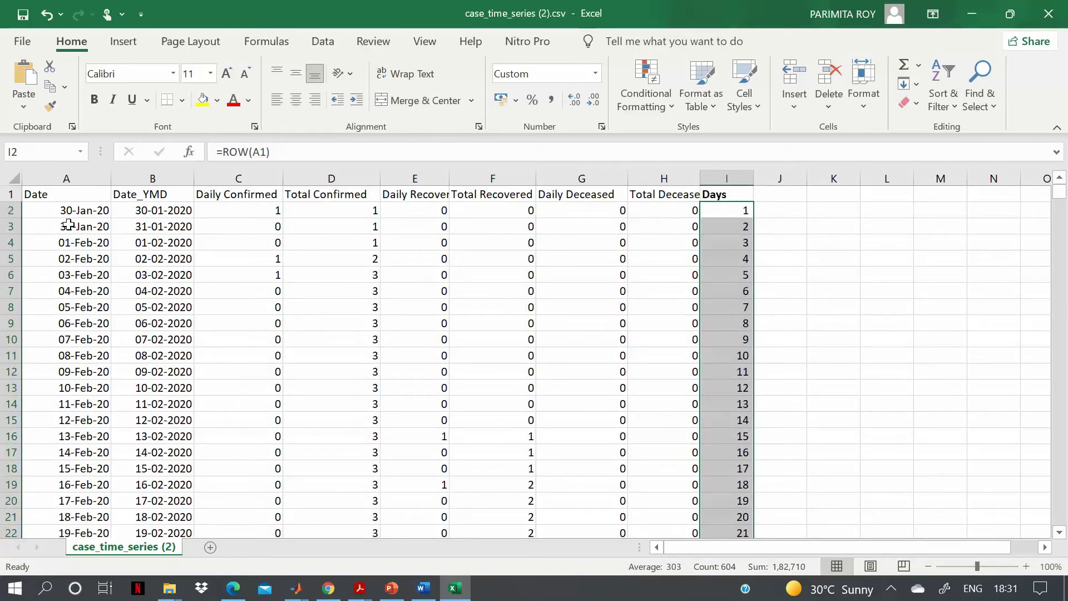
pyautogui.click(23, 15)
pyautogui.click(483, 346)
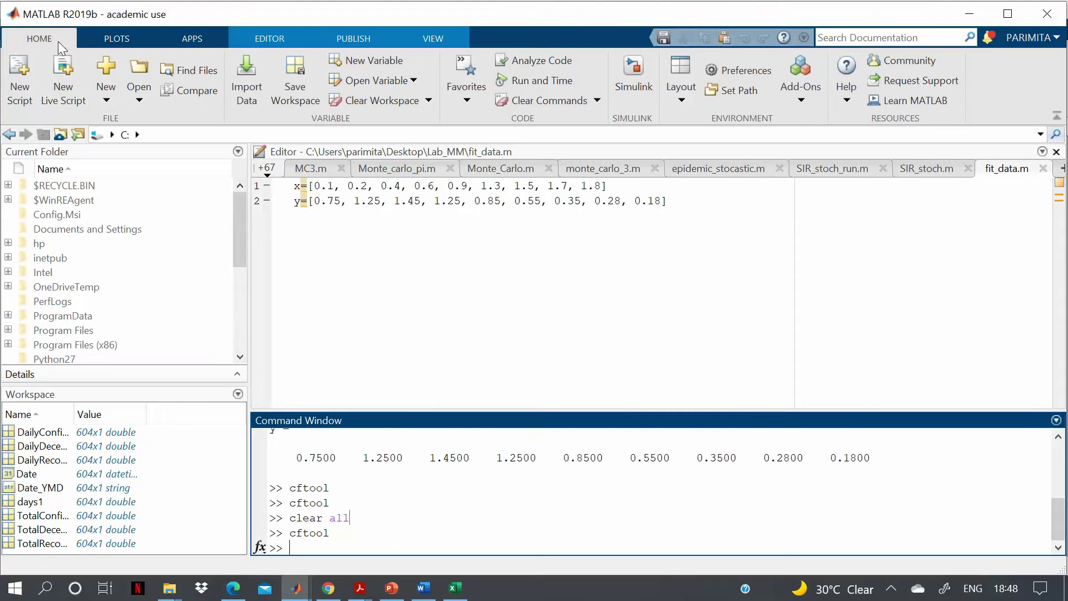
# Import Data and open Downloads > case_time_series (3).csv in the Import tool.
pyautogui.click(247, 75)
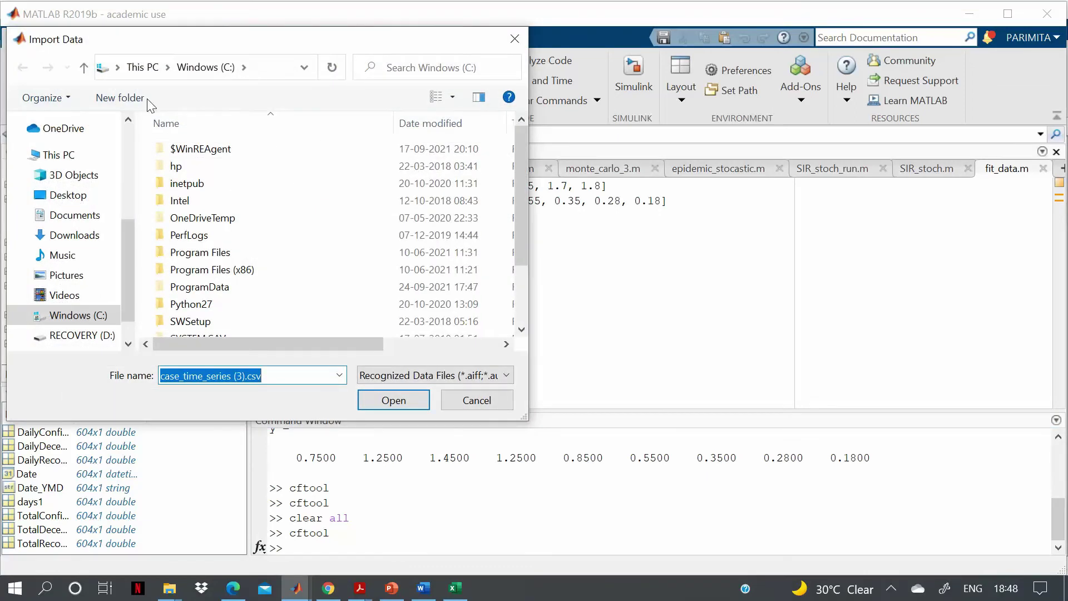
pyautogui.moveTo(125, 238); pyautogui.dragTo(126, 138)
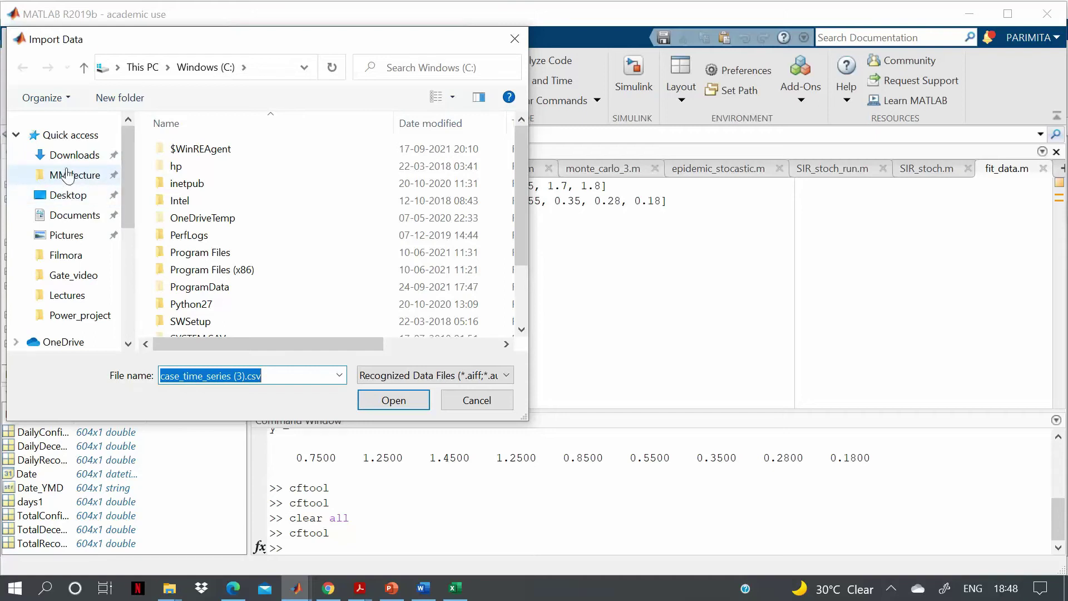
pyautogui.click(89, 156)
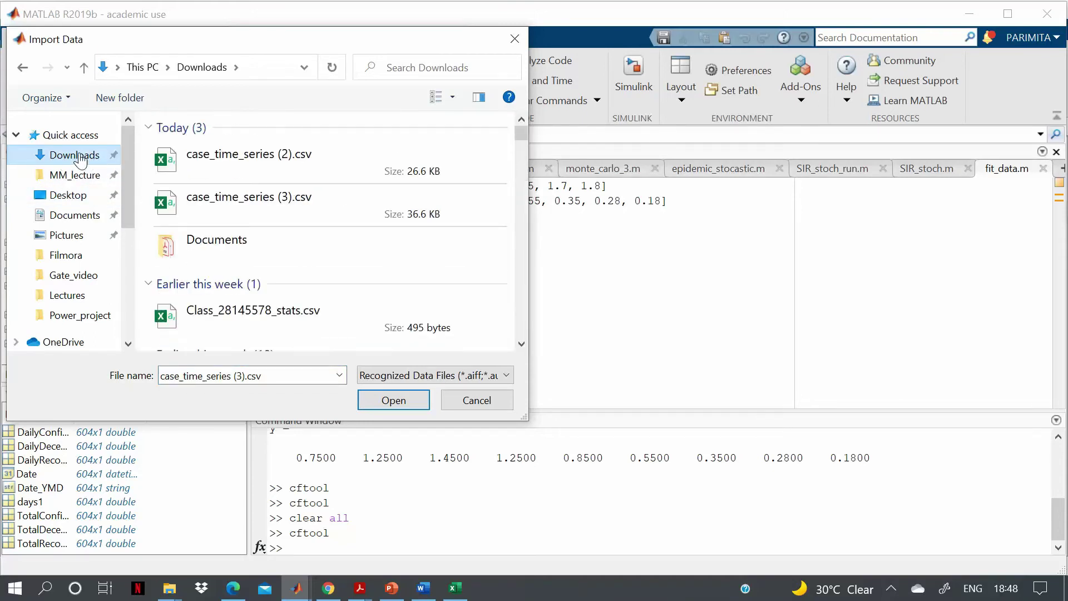
pyautogui.doubleClick(258, 159)
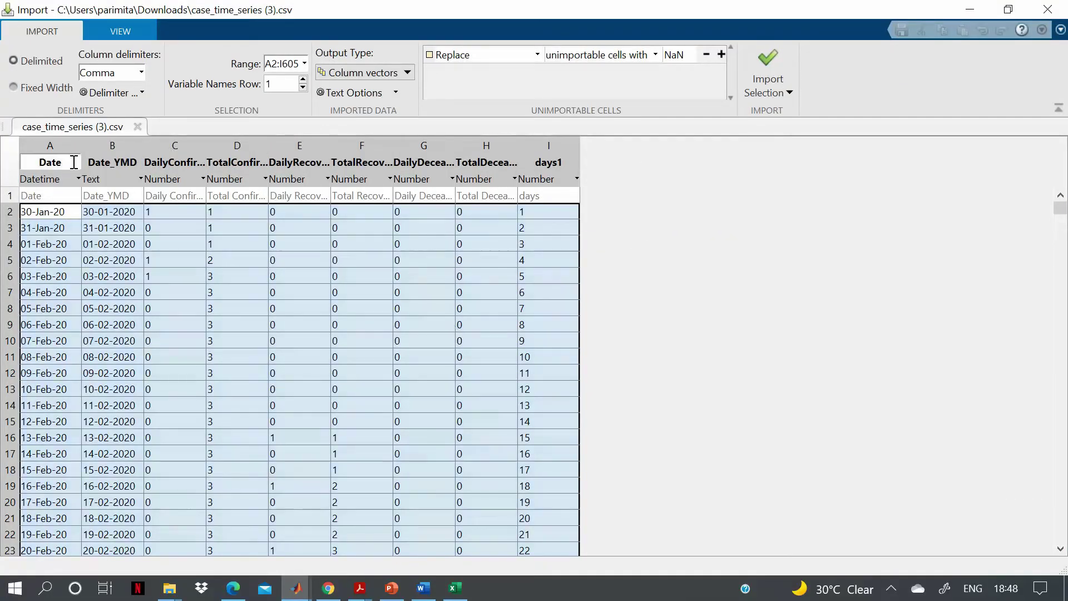
# Import the selection as column vectors, then close the Import window.
pyautogui.moveTo(340, 214)
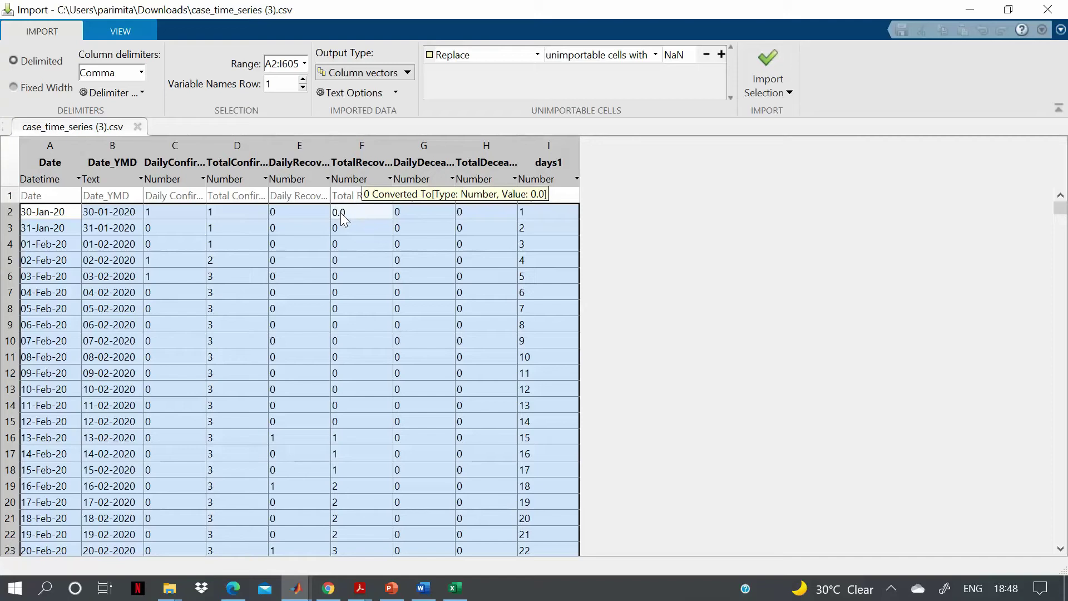
pyautogui.click(356, 72)
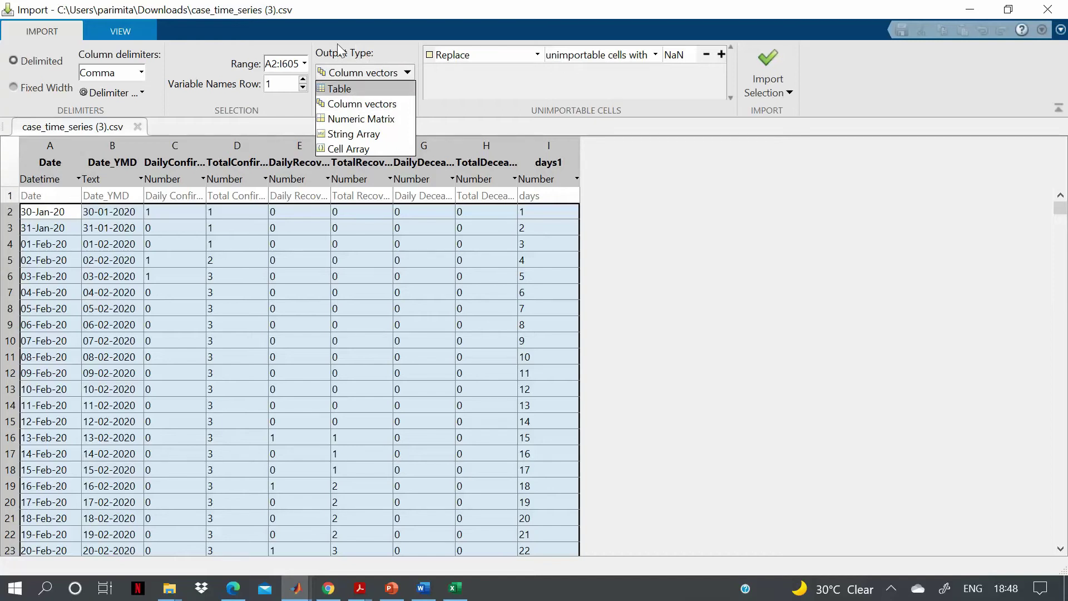
pyautogui.click(351, 106)
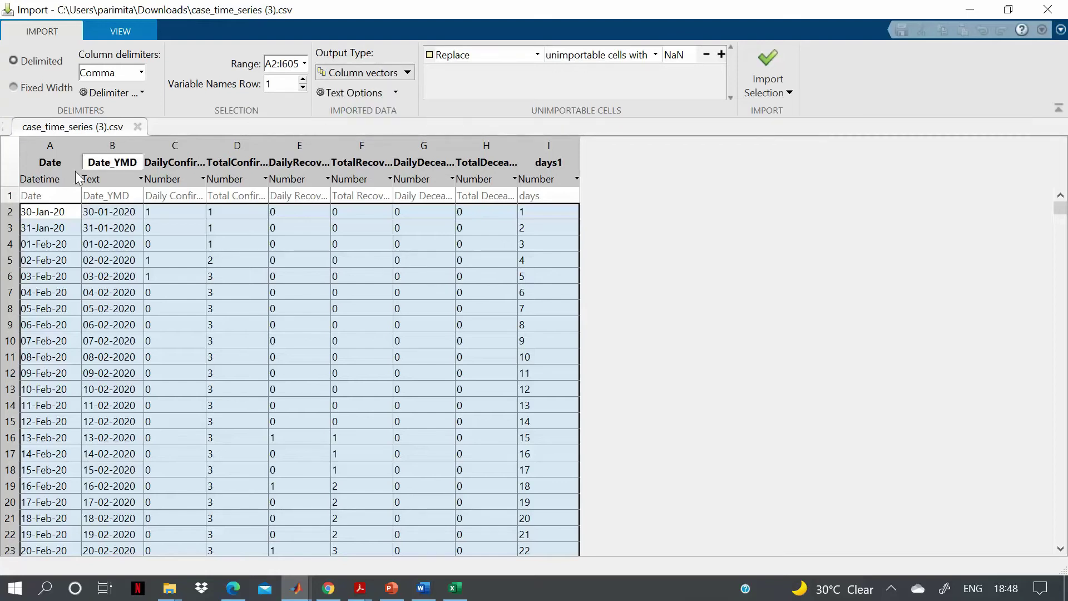
pyautogui.click(771, 62)
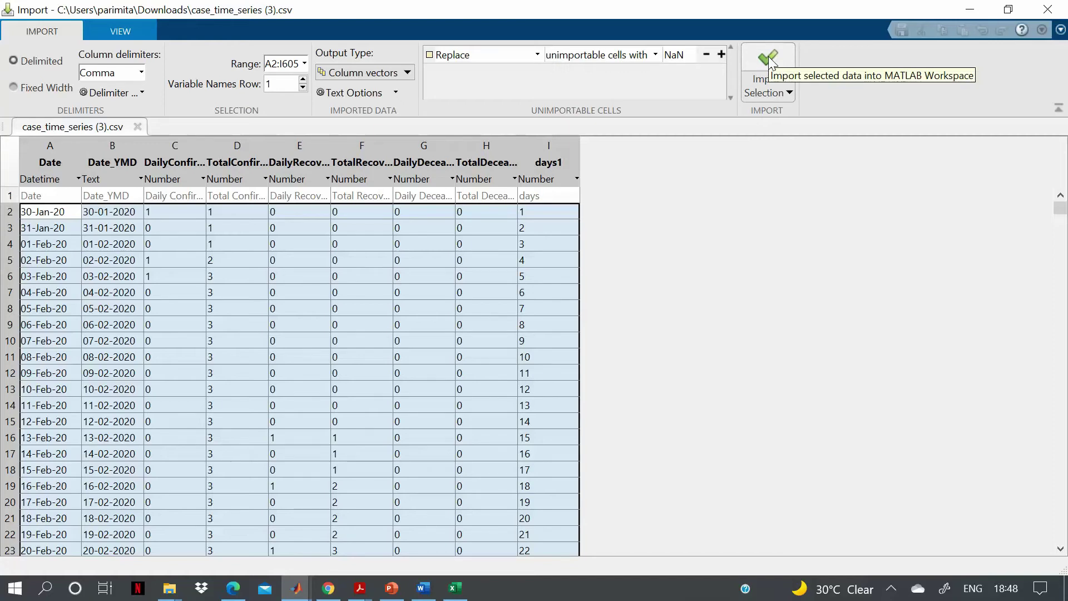
pyautogui.click(771, 62)
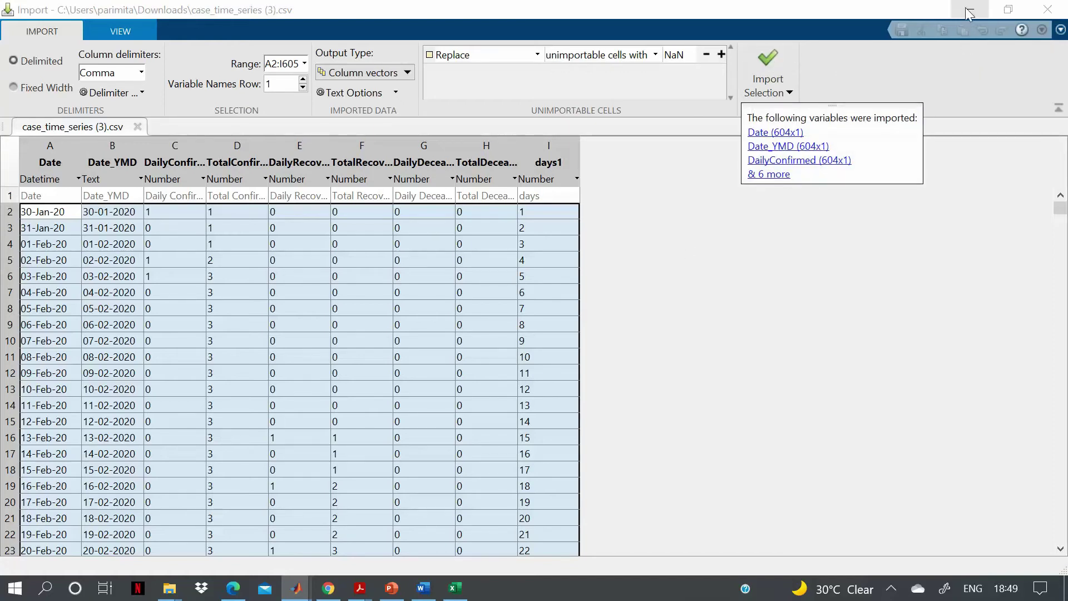
pyautogui.click(1048, 9)
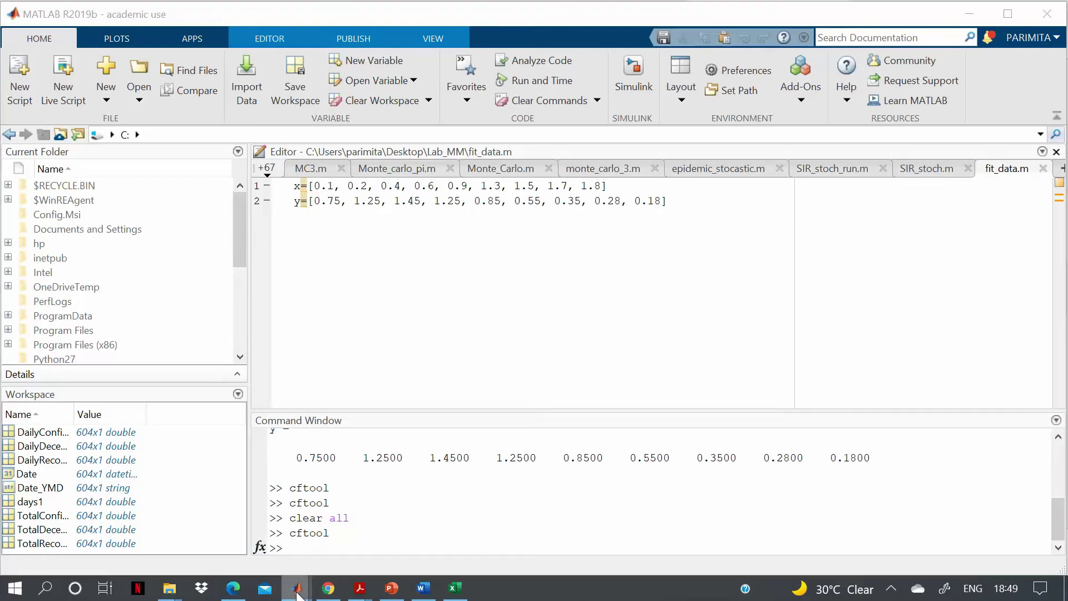
# In the Curve Fitting Tool, rename the fit to Covid_data.
pyautogui.moveTo(295, 587)
pyautogui.click(360, 539)
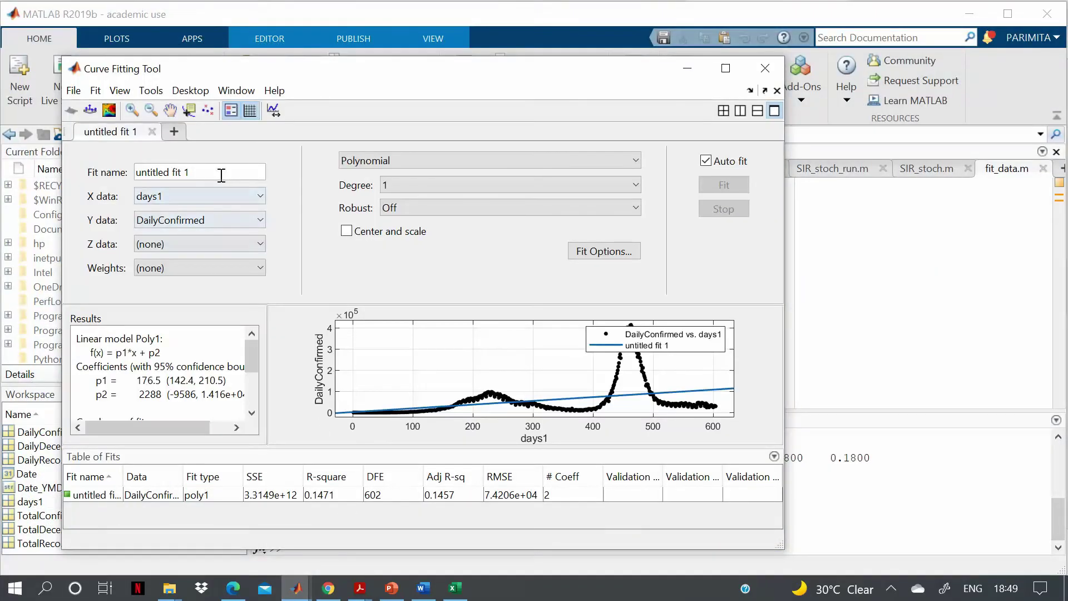
pyautogui.moveTo(217, 171); pyautogui.dragTo(128, 173)
pyautogui.write('Covid_data')
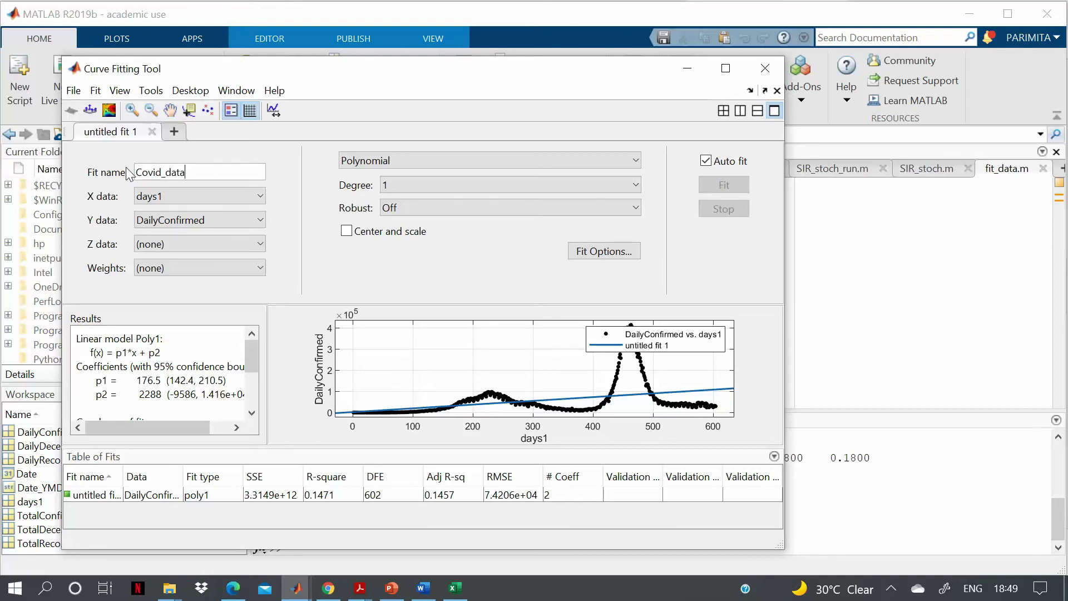
# Fit DailyConfirmed (Y) against days1 (X) and maximize the Curve Fitting Tool window.
pyautogui.click(182, 198)
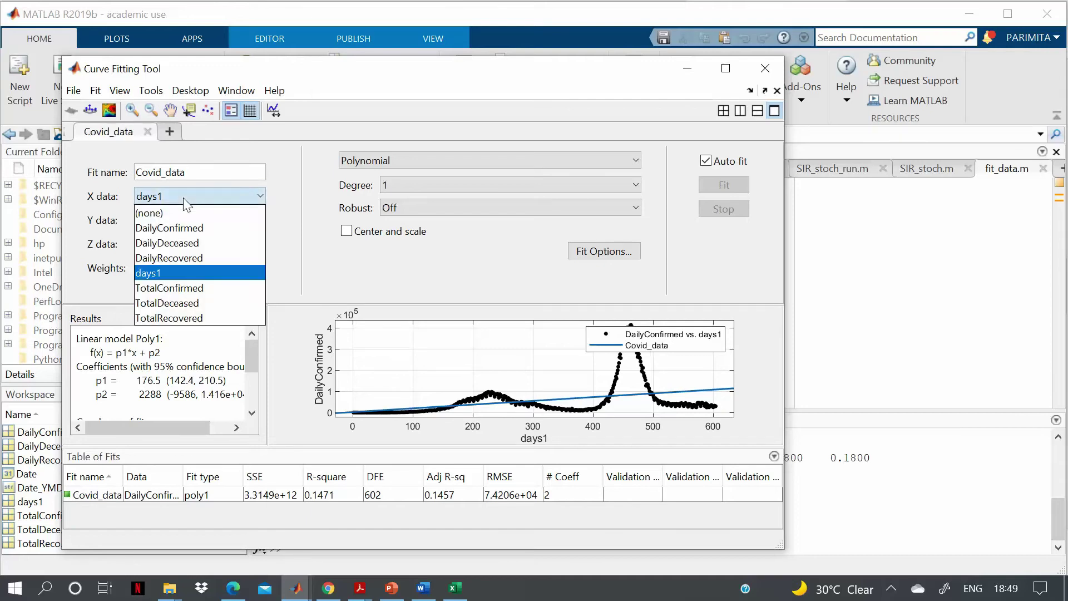
pyautogui.click(168, 272)
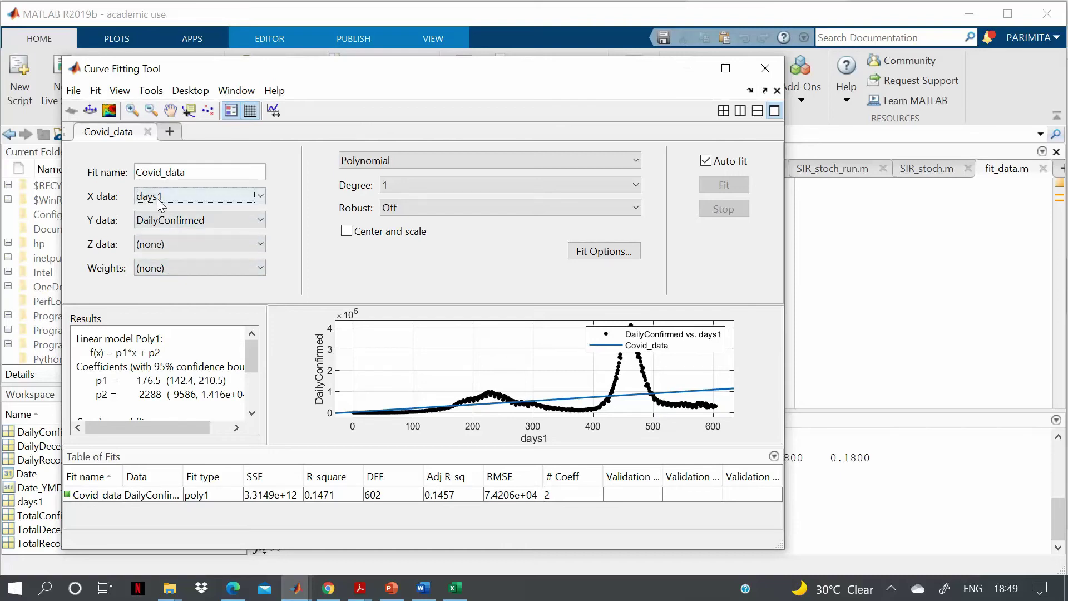
pyautogui.click(163, 222)
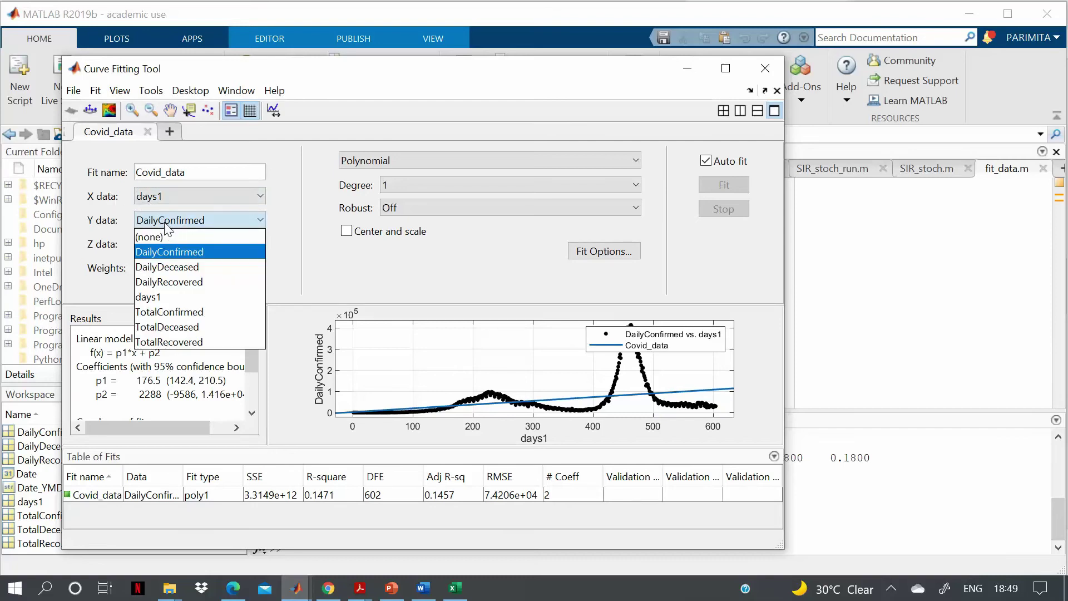
pyautogui.click(172, 252)
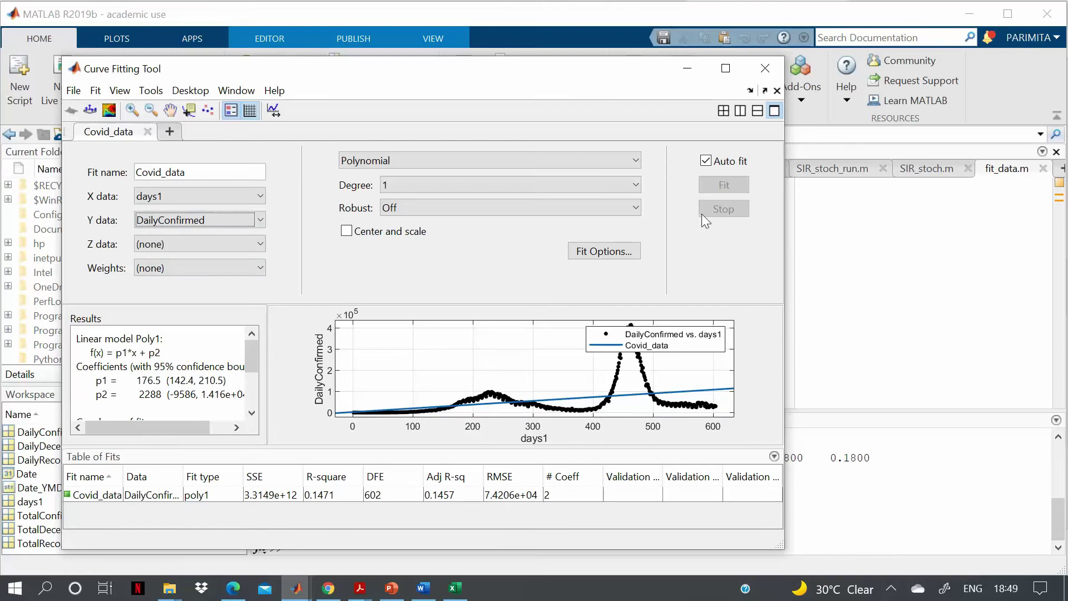
pyautogui.click(725, 68)
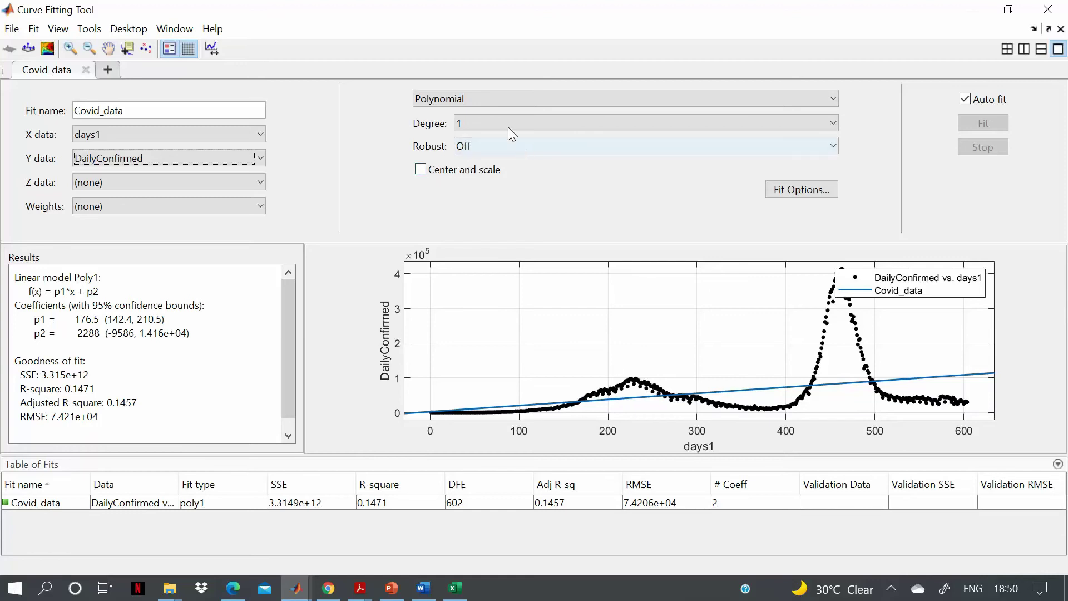
# Set the polynomial fit to degree 8.
pyautogui.click(481, 98)
pyautogui.click(481, 98)
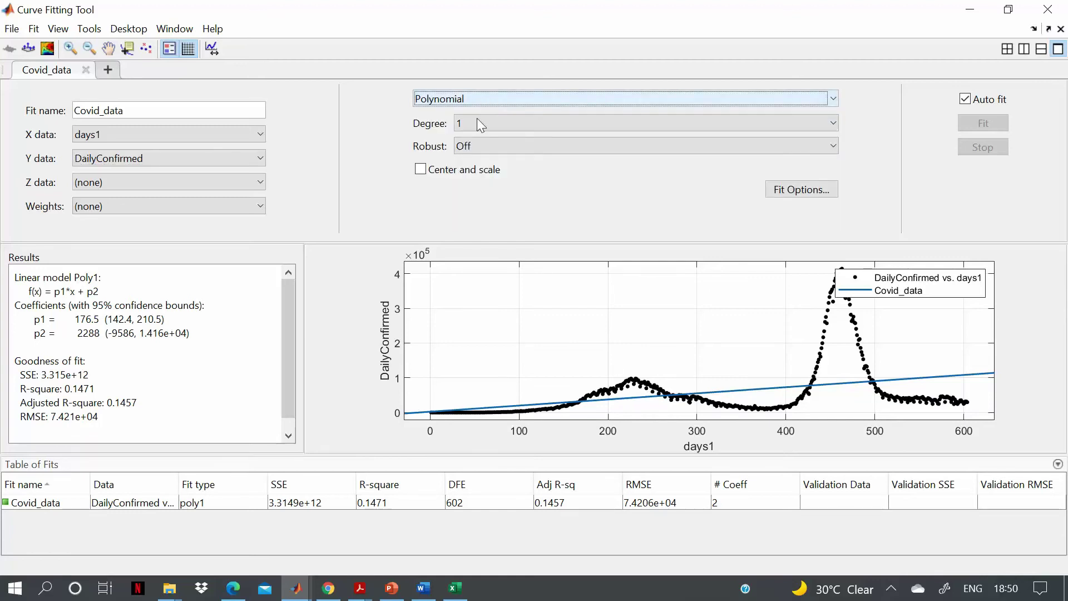
pyautogui.click(476, 126)
pyautogui.click(479, 245)
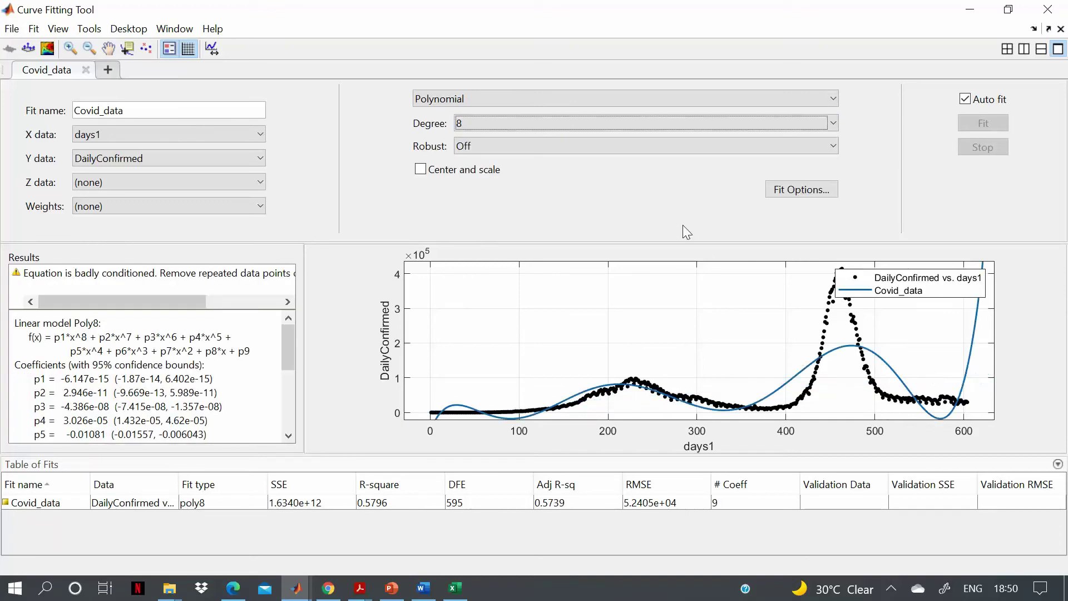
# Change the fit type from Polynomial to Gaussian.
pyautogui.click(470, 99)
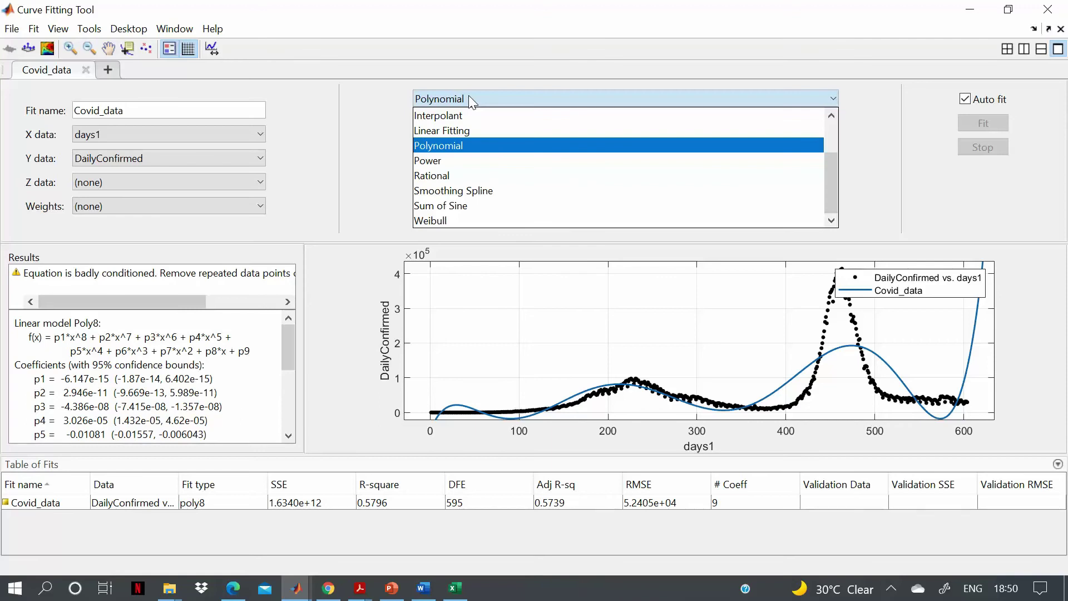
pyautogui.moveTo(834, 172); pyautogui.dragTo(826, 122)
pyautogui.click(472, 161)
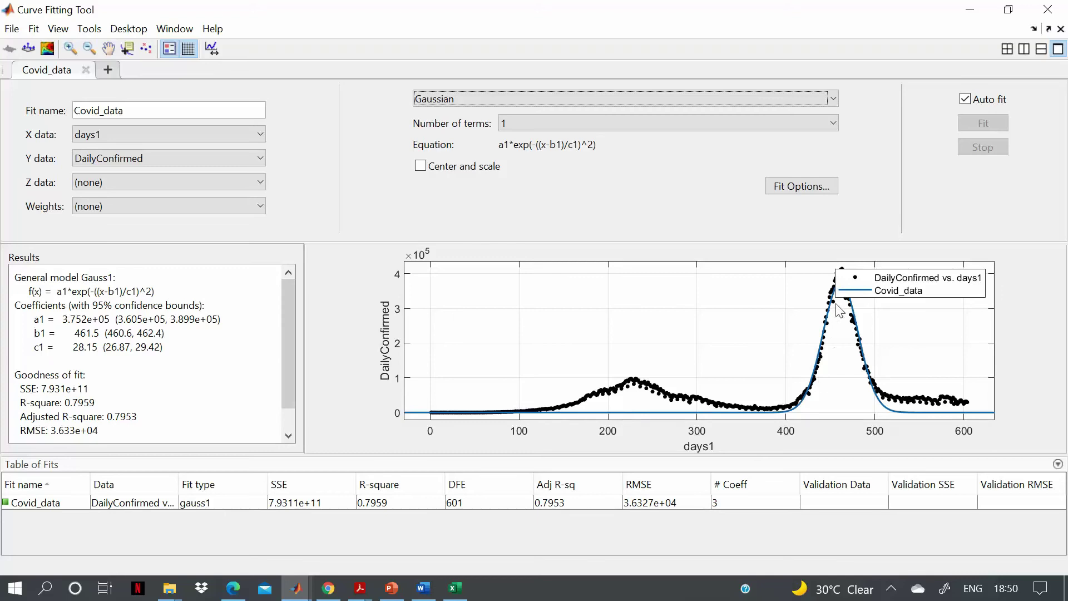
# Raise the Gaussian number of terms to 3, then to 4.
pyautogui.click(521, 122)
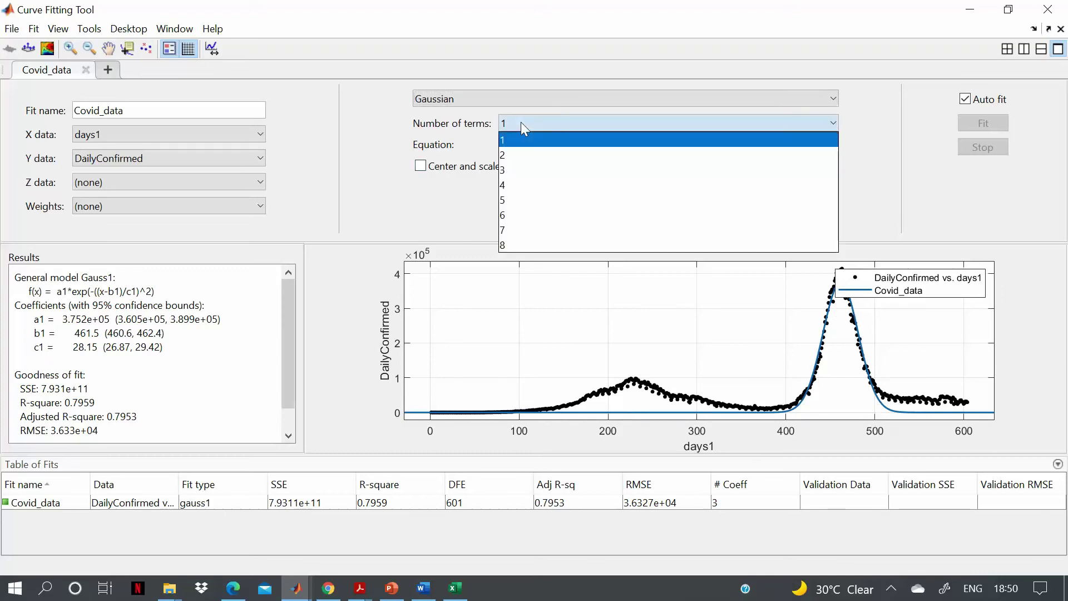
pyautogui.click(510, 169)
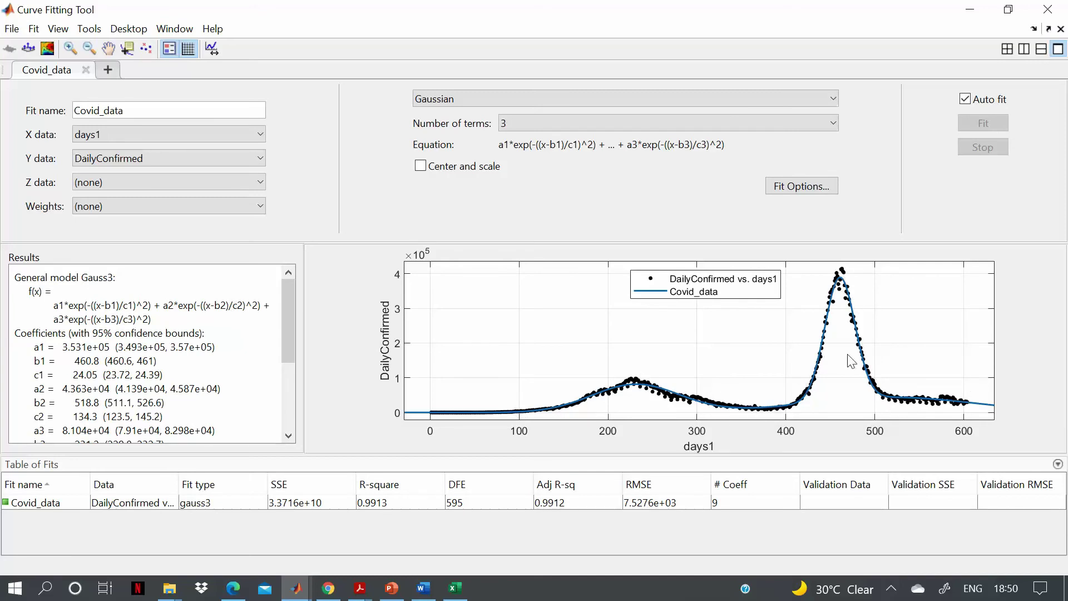
pyautogui.click(542, 129)
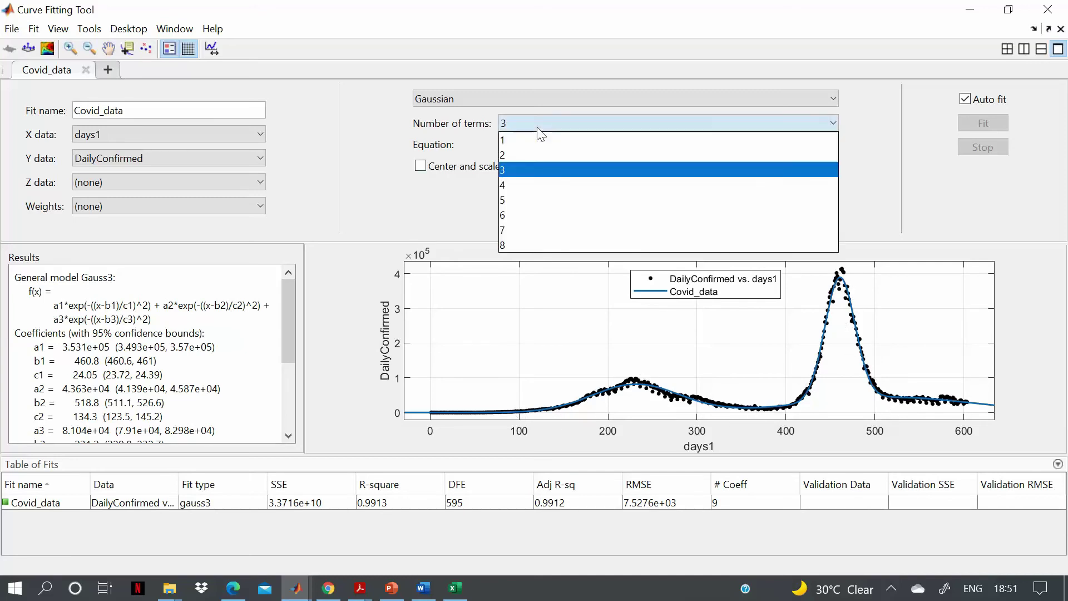
pyautogui.click(526, 181)
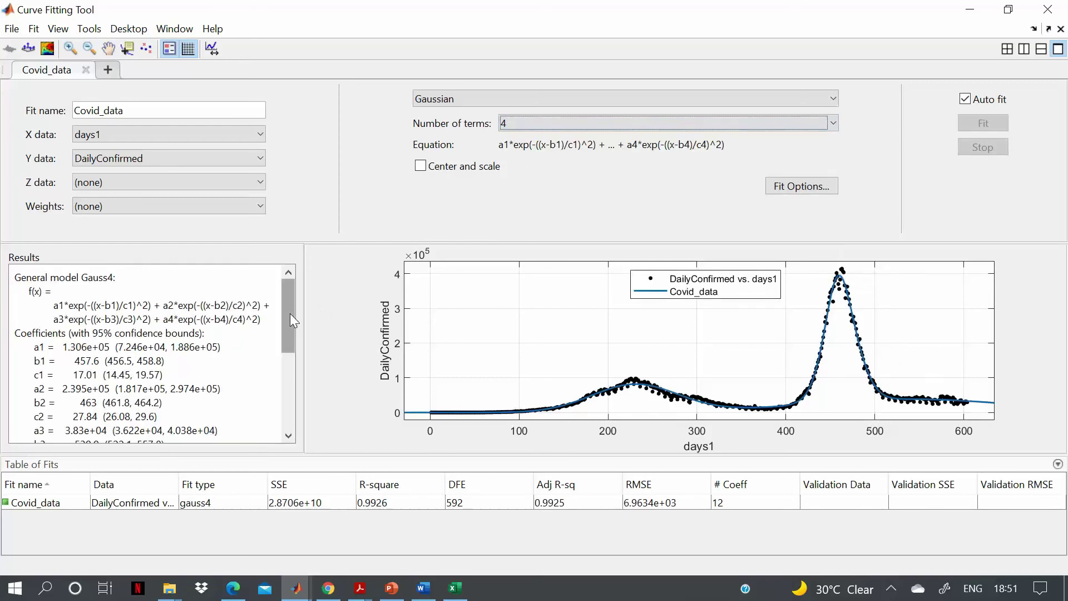
# Select the Goodness of fit statistics and the f(x) equation in the Results pane.
pyautogui.moveTo(289, 312); pyautogui.dragTo(292, 391)
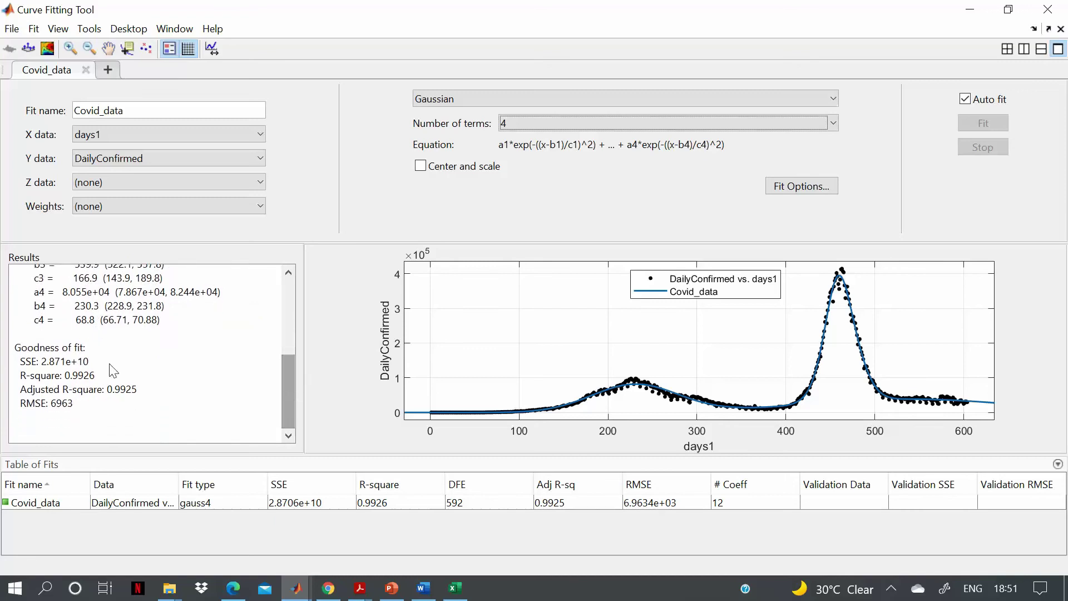
pyautogui.moveTo(18, 358); pyautogui.dragTo(104, 410)
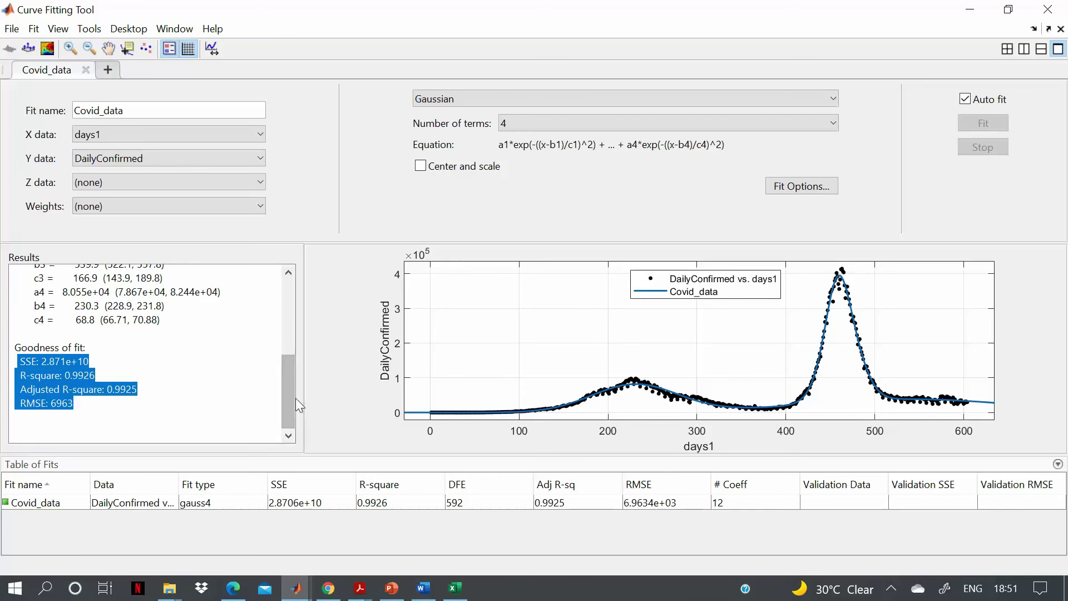
pyautogui.moveTo(289, 391); pyautogui.dragTo(288, 312)
pyautogui.moveTo(27, 291); pyautogui.dragTo(276, 327)
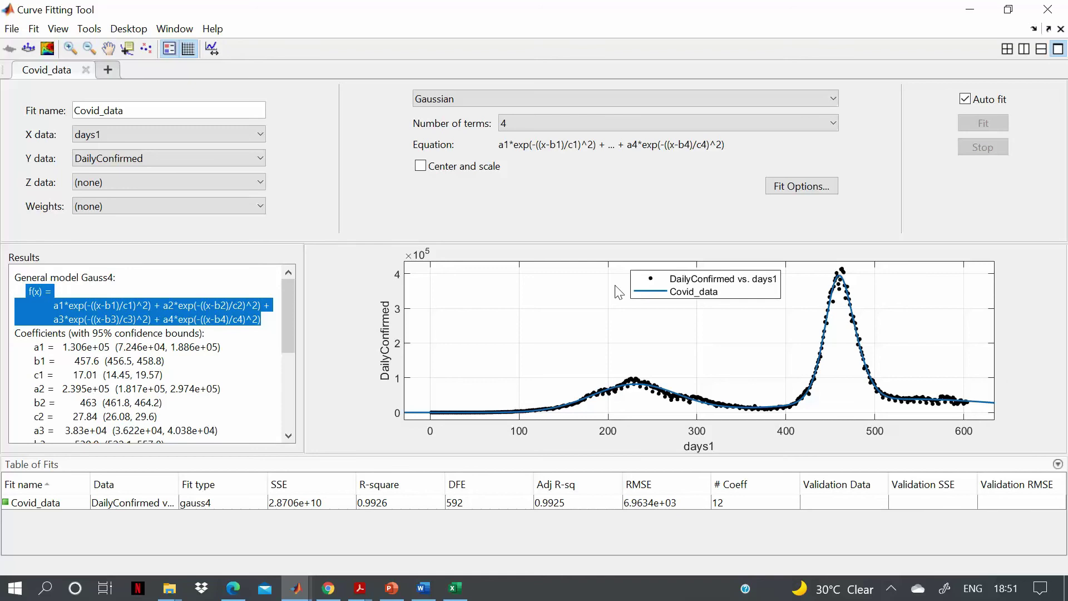
# Refit the four-term Gaussian to DailyDeceased, keep Gaussian, and select the equation and coefficients text.
pyautogui.click(207, 152)
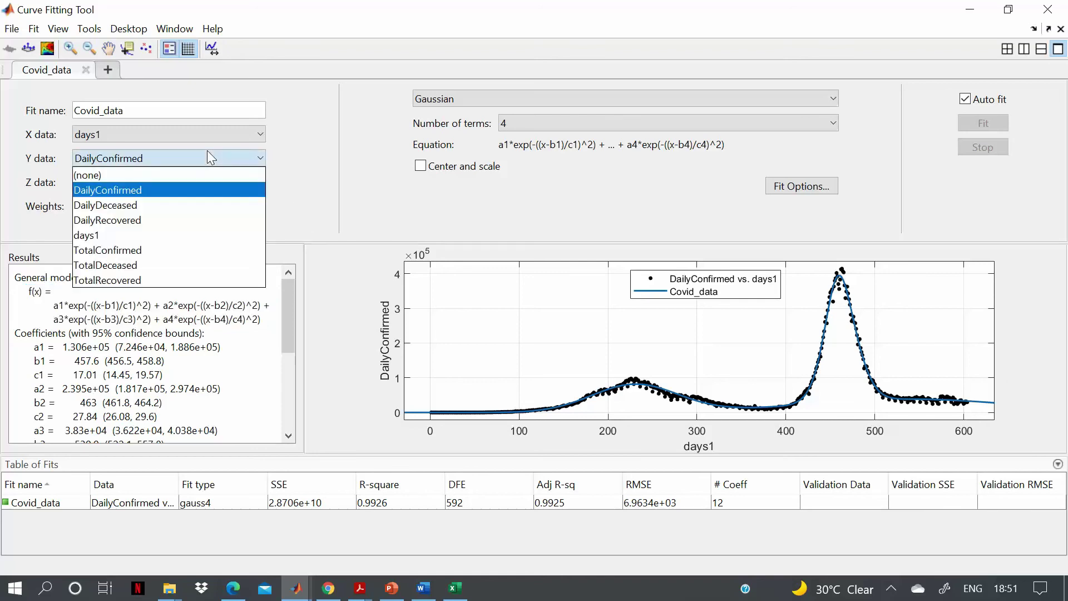
pyautogui.click(141, 206)
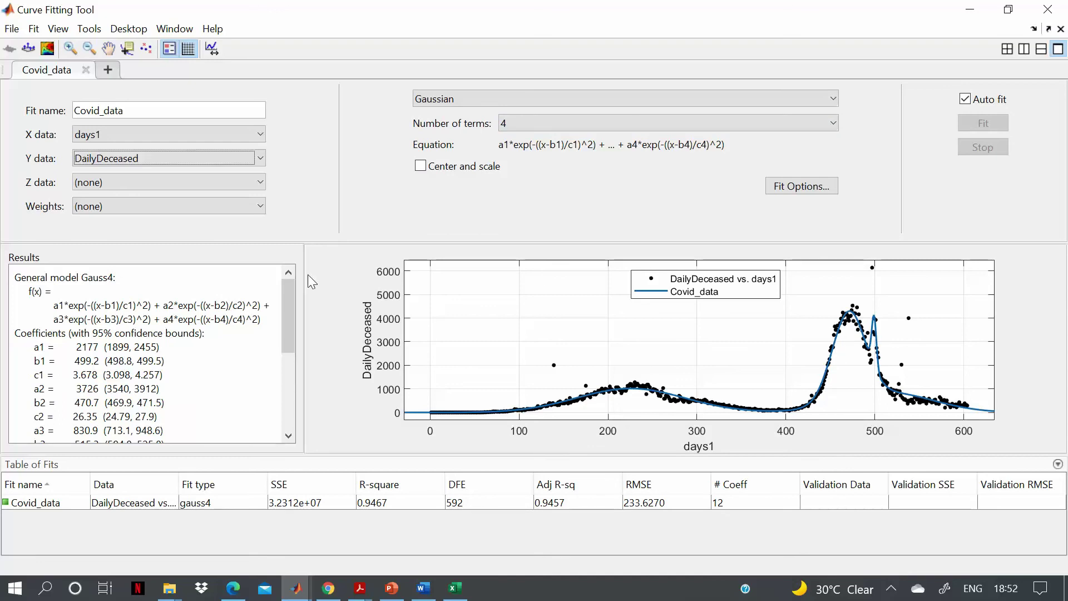
pyautogui.click(471, 99)
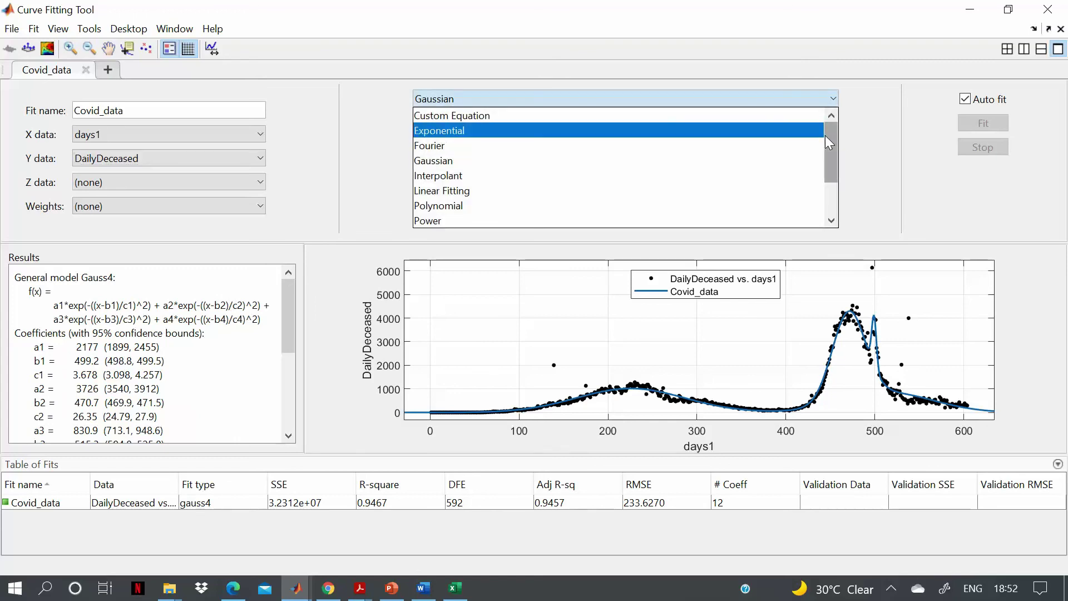
pyautogui.moveTo(825, 135); pyautogui.dragTo(828, 185)
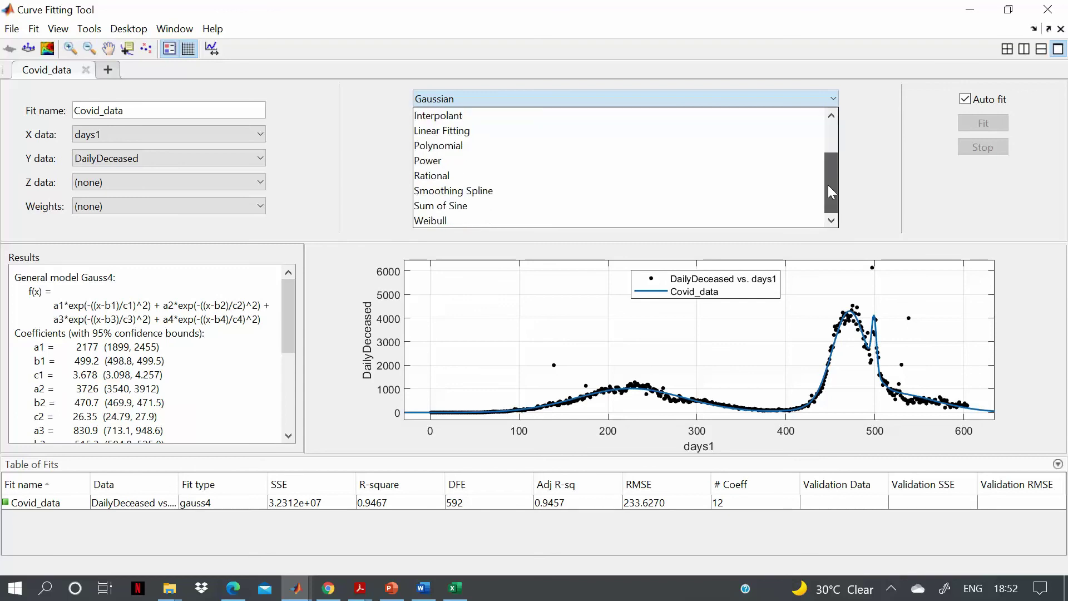
pyautogui.moveTo(26, 300); pyautogui.dragTo(207, 410)
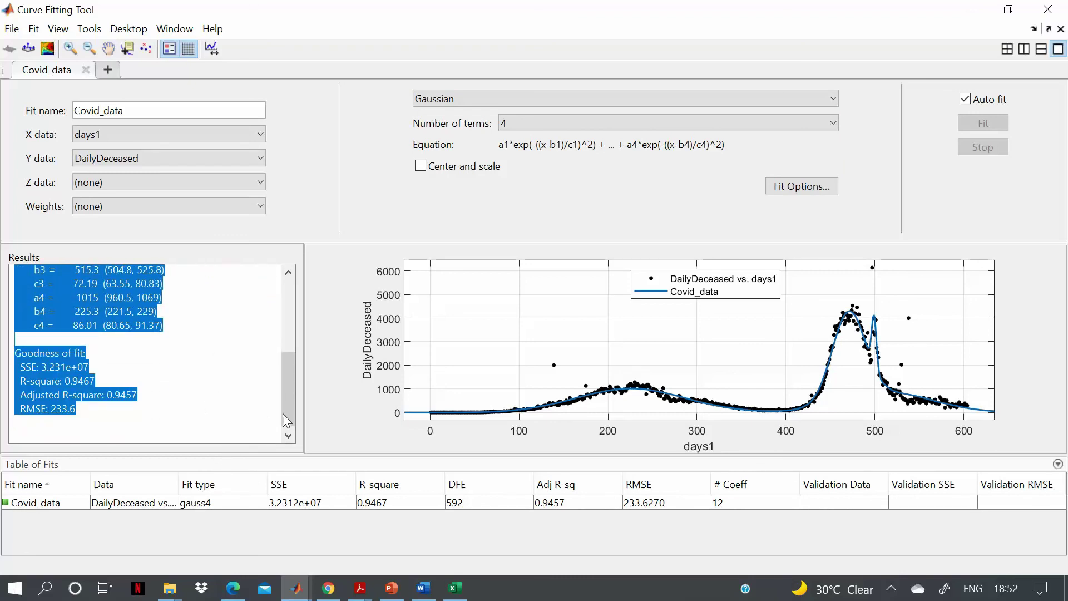
pyautogui.moveTo(287, 409); pyautogui.dragTo(887, 48)
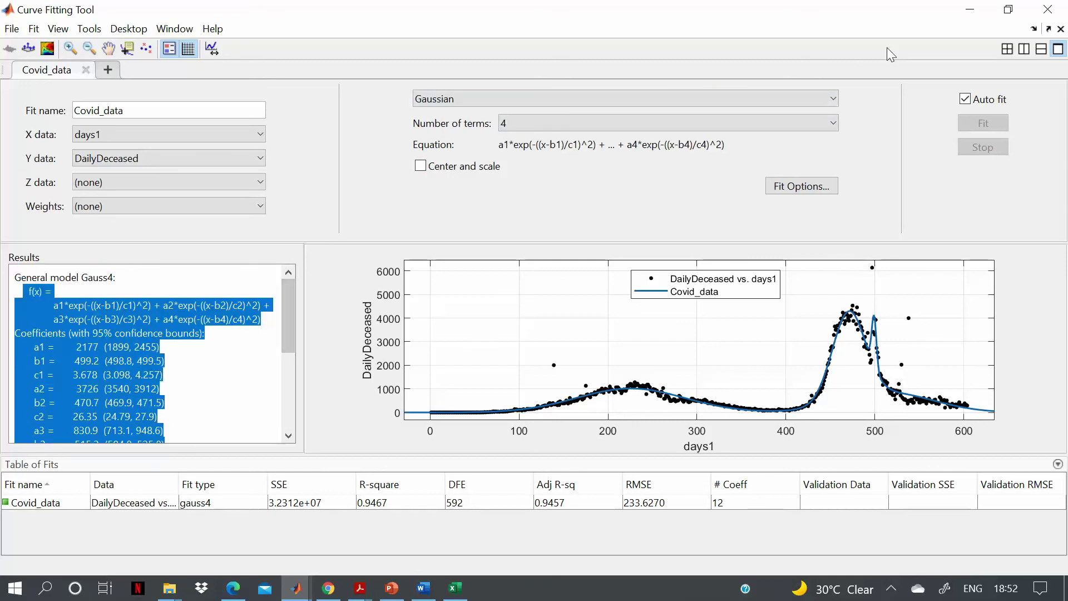